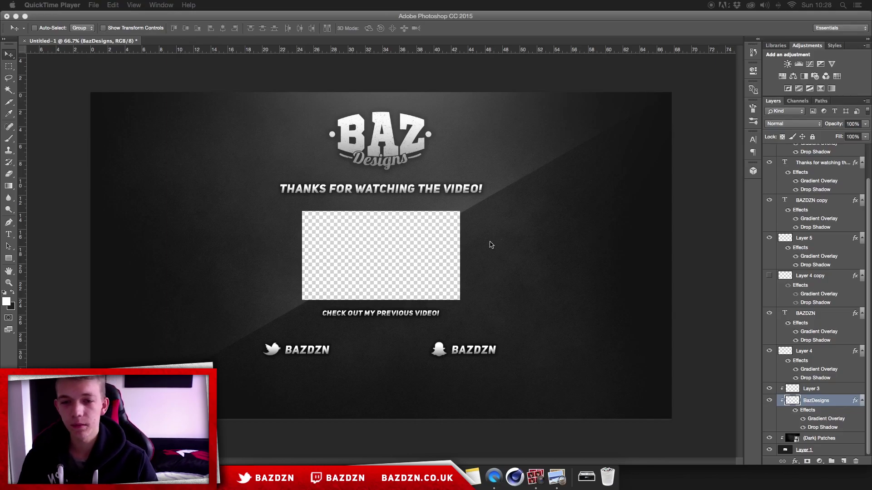
Create a new transparent document 1920 pixels wide and 1080 pixels high at 72 pixels/inch in RGB Color.
{"action": "left_click", "coordinate": [192, 78]}
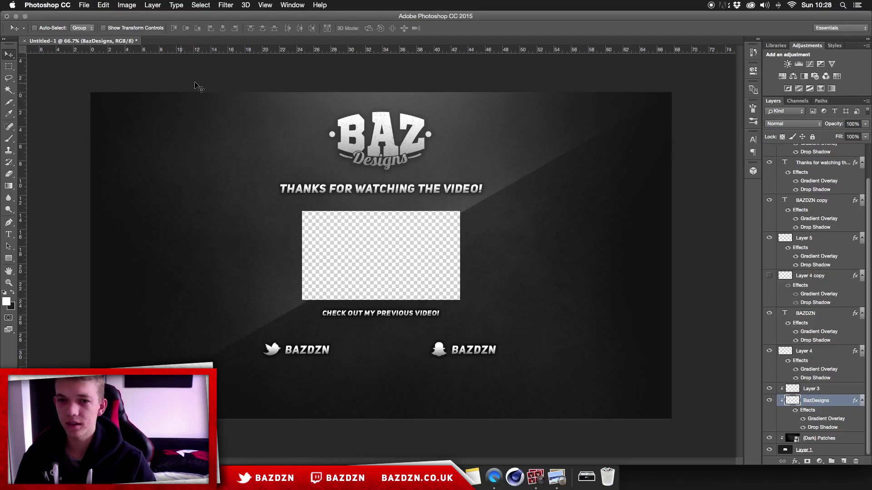
{"action": "left_click", "coordinate": [87, 5]}
{"action": "left_click", "coordinate": [84, 5]}
{"action": "left_click", "coordinate": [84, 5]}
{"action": "left_click", "coordinate": [84, 5]}
{"action": "key", "text": "super+n"}
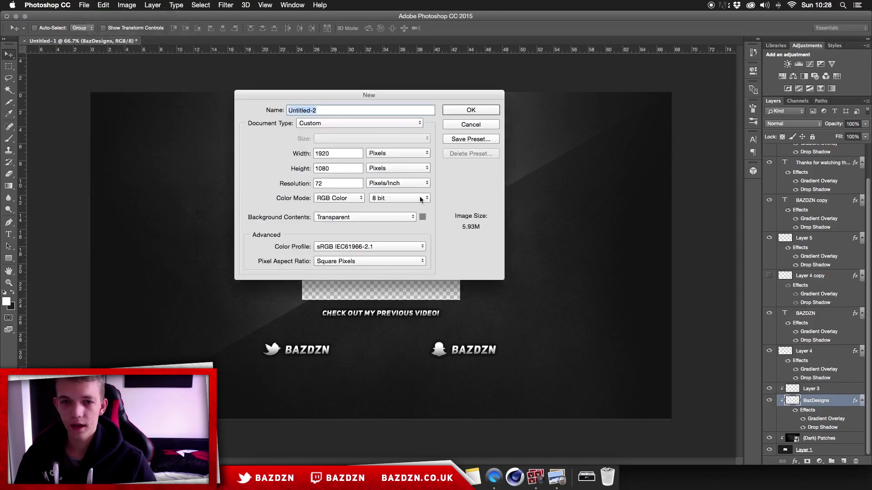
{"action": "double_click", "coordinate": [335, 154]}
{"action": "left_click", "coordinate": [341, 154]}
{"action": "left_click_drag", "start_coordinate": [341, 154], "coordinate": [308, 169]}
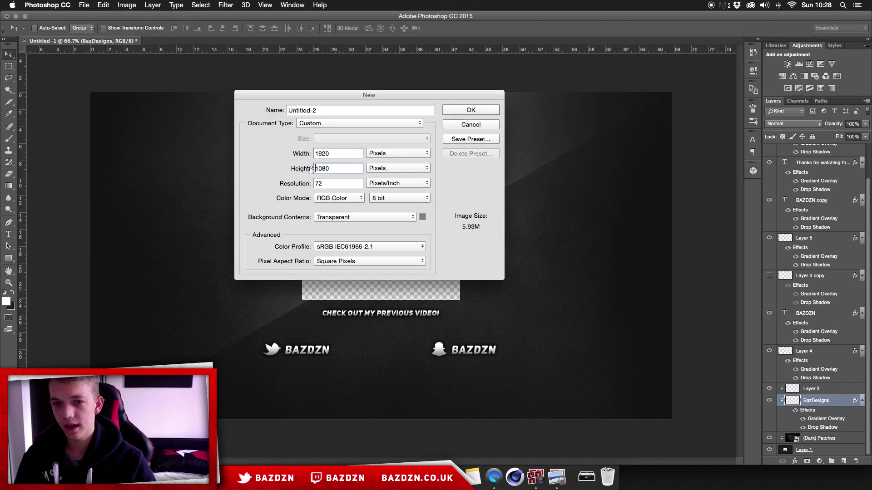
{"action": "left_click", "coordinate": [298, 156]}
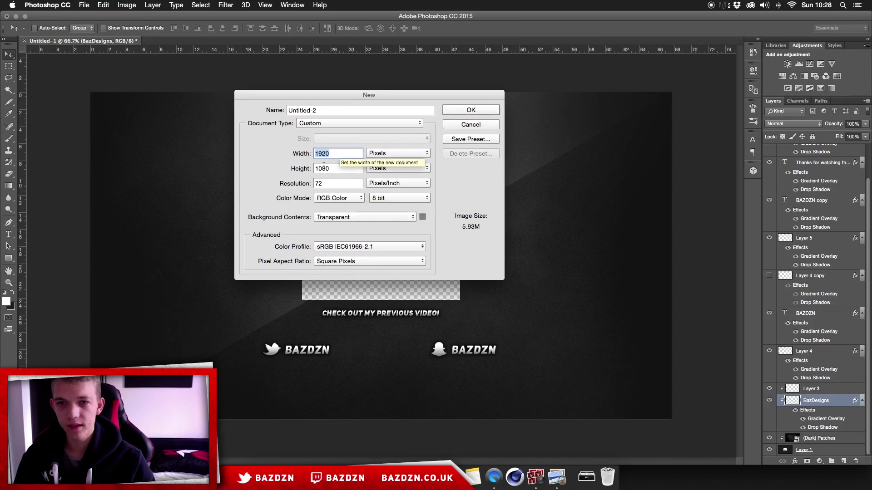
{"action": "key", "text": "Tab"}
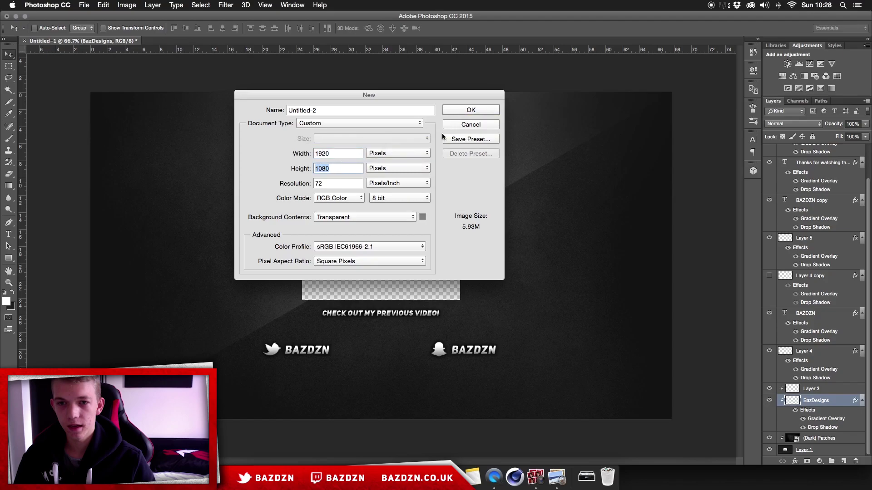
{"action": "left_click", "coordinate": [470, 111]}
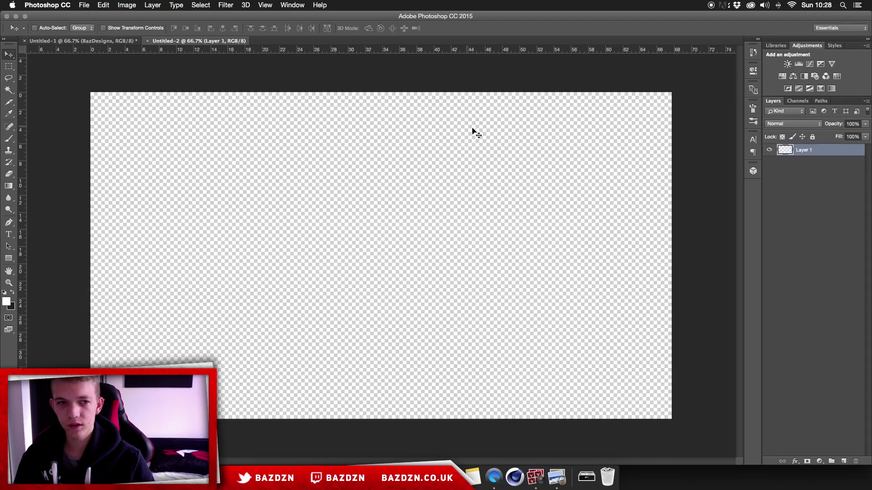
Fill Layer 1 with the dark grey #1e1e1e as foreground color and check its hex value.
{"action": "left_click", "coordinate": [13, 293]}
{"action": "key", "text": "alt+BackSpace"}
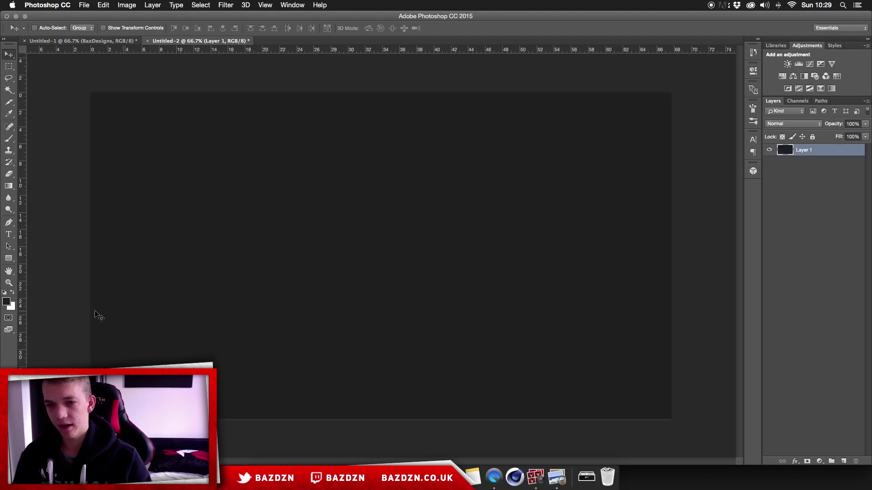
{"action": "left_click", "coordinate": [7, 303]}
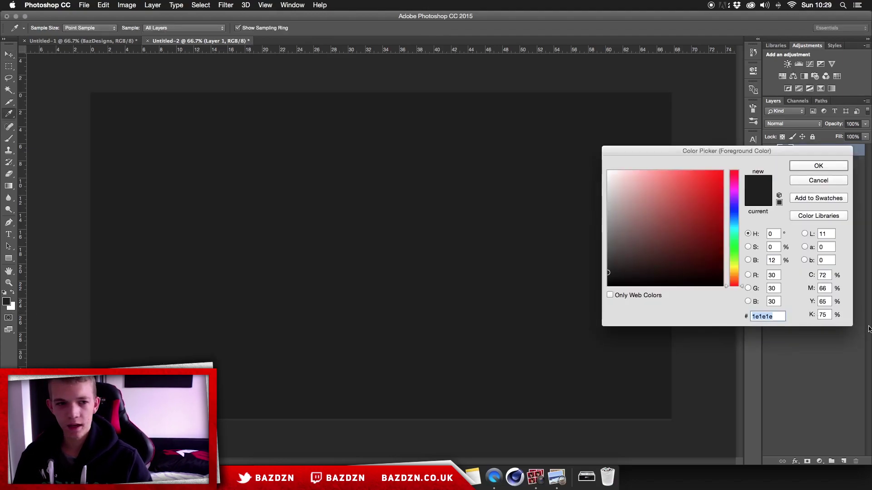
{"action": "left_click", "coordinate": [776, 317]}
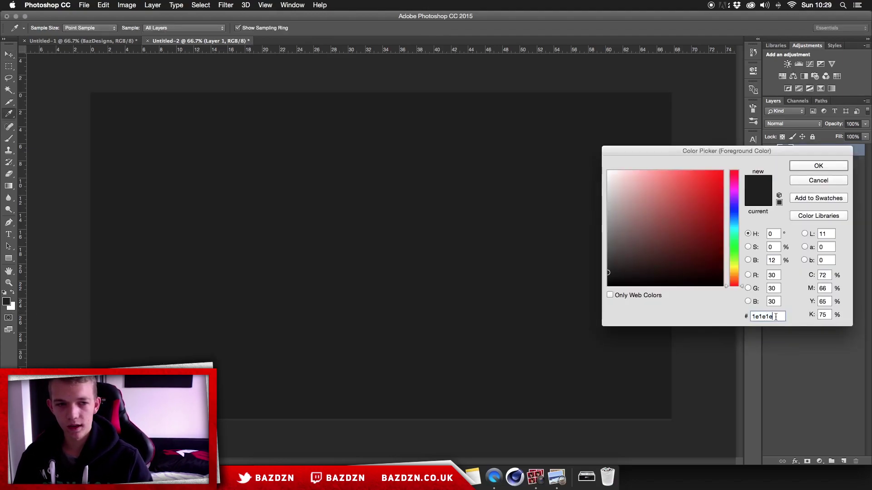
{"action": "double_click", "coordinate": [775, 316]}
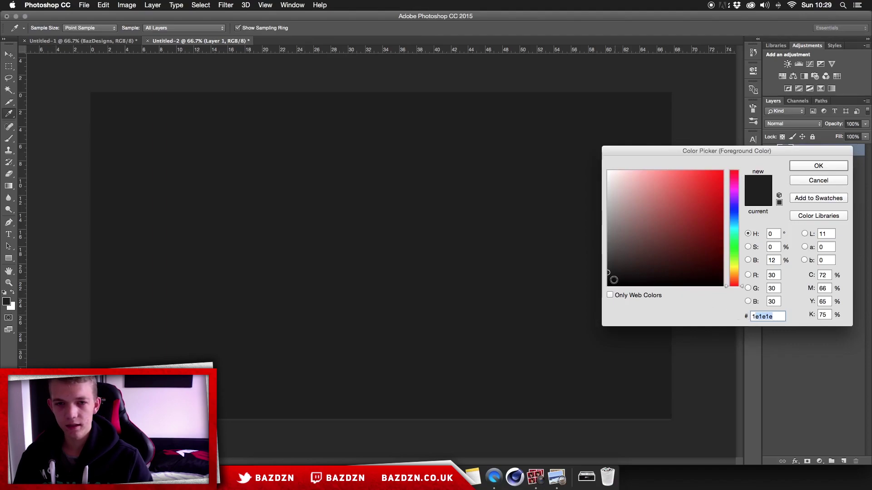
{"action": "key", "text": "Return"}
{"action": "key", "text": "v"}
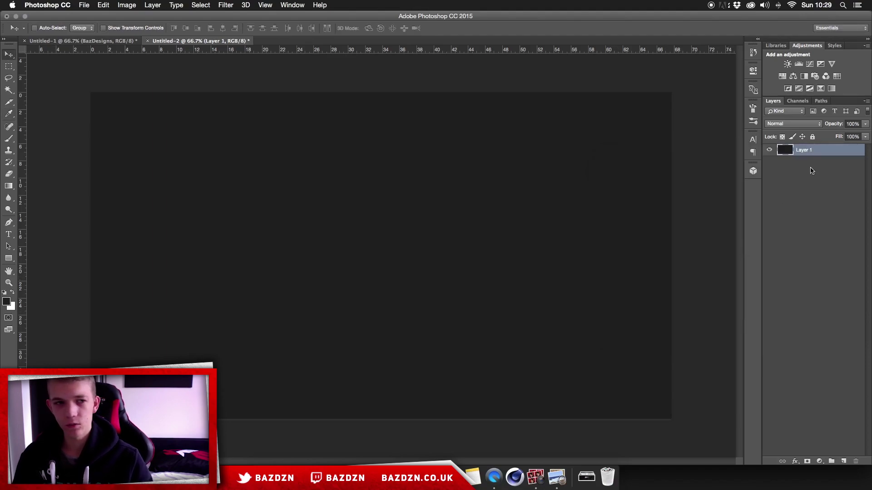
Add a new layer above Layer 1 and choose a soft round brush with 0% hardness and 130 px size.
{"action": "left_click", "coordinate": [843, 460]}
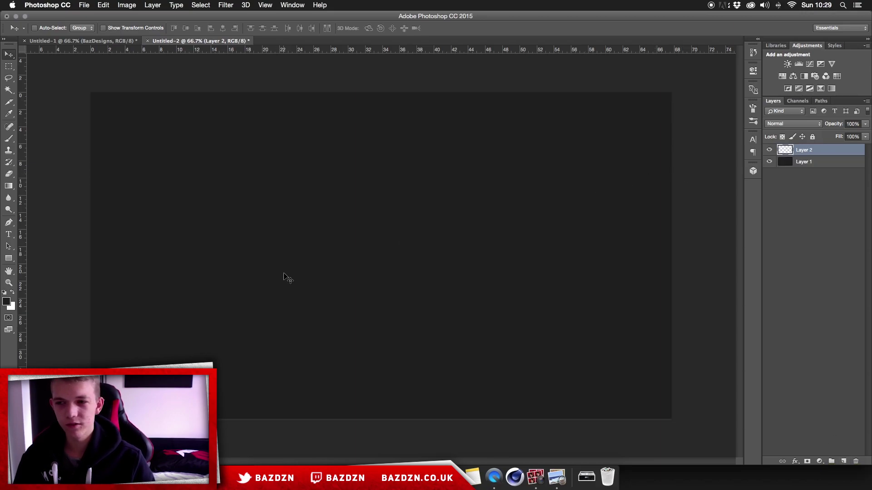
{"action": "key", "text": "super+minus"}
{"action": "key", "text": "super+plus"}
{"action": "key", "text": "b"}
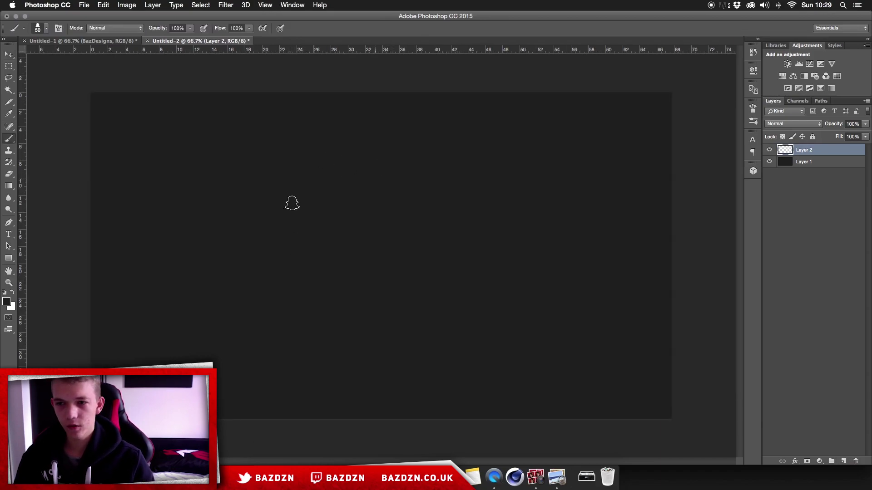
{"action": "right_click", "coordinate": [386, 270]}
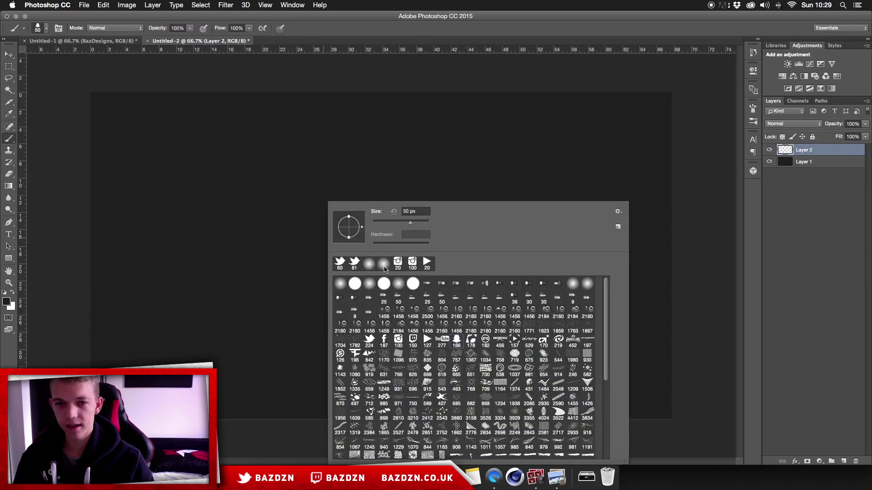
{"action": "left_click", "coordinate": [370, 284]}
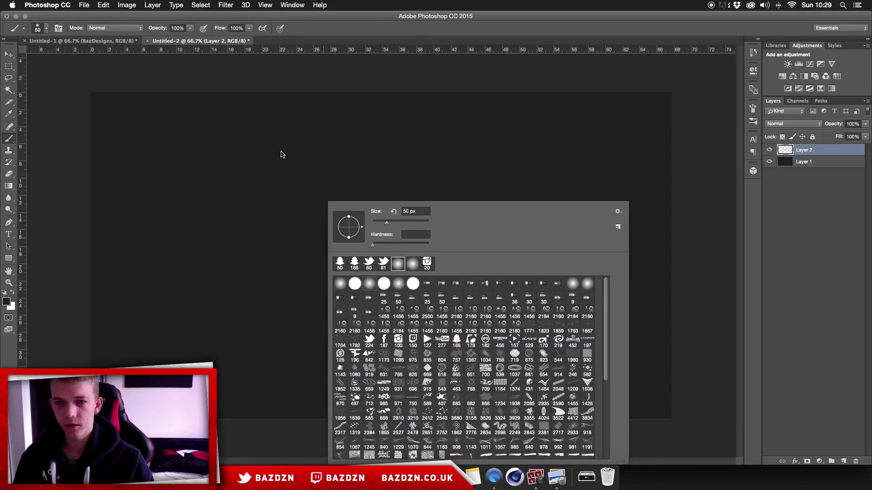
{"action": "left_click", "coordinate": [297, 177]}
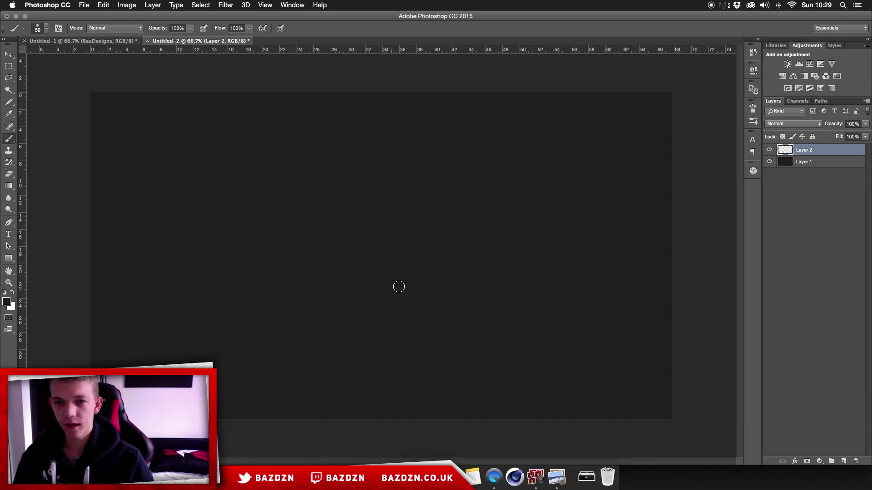
{"action": "right_click", "coordinate": [374, 217]}
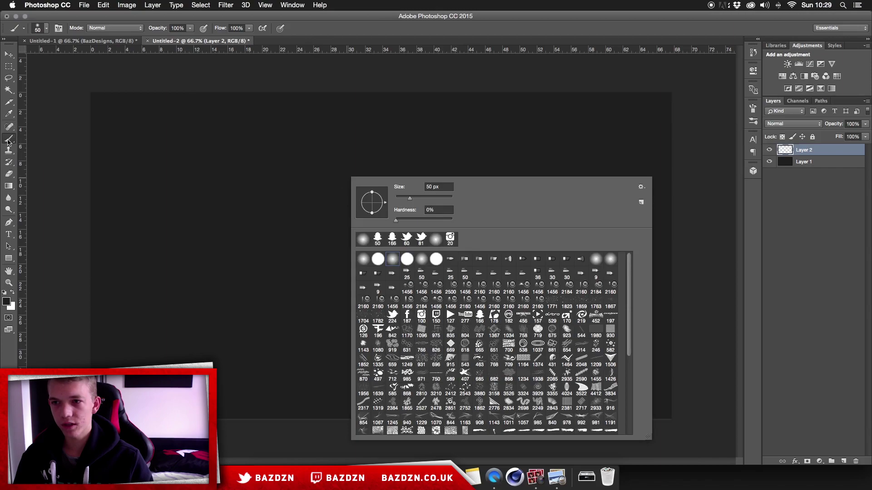
{"action": "left_click", "coordinate": [421, 260]}
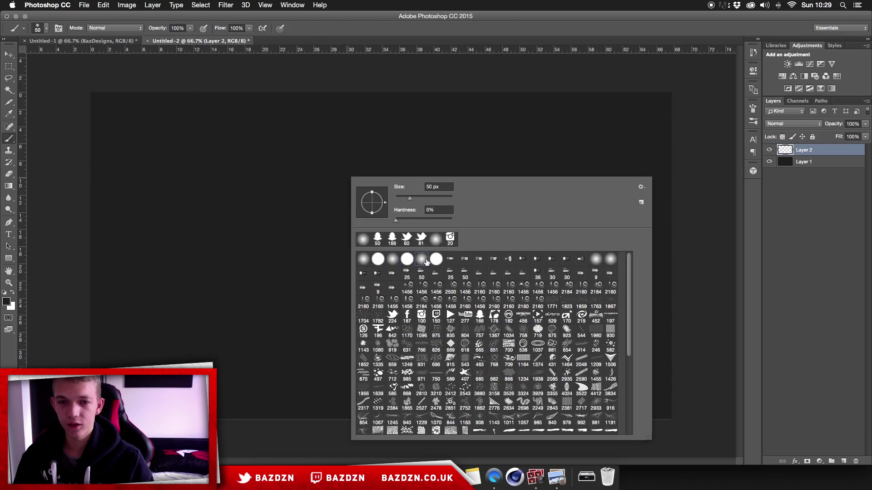
{"action": "left_click_drag", "start_coordinate": [427, 200], "coordinate": [431, 200]}
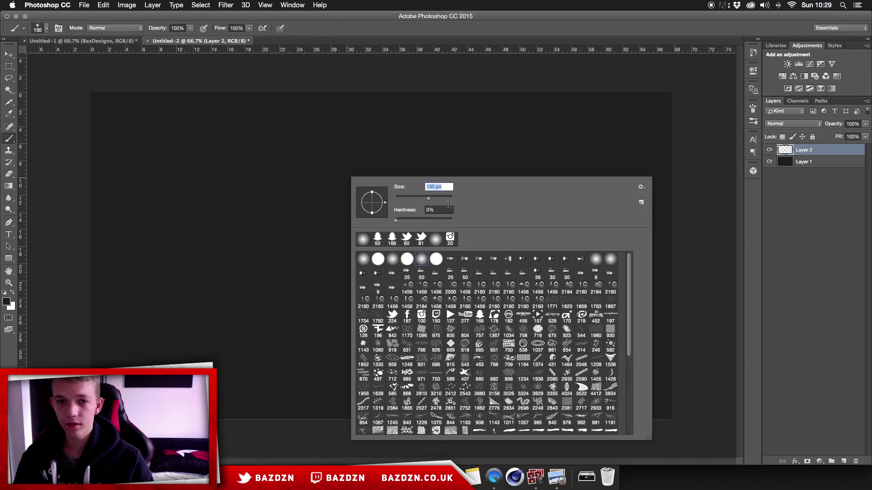
{"action": "key", "text": "Return"}
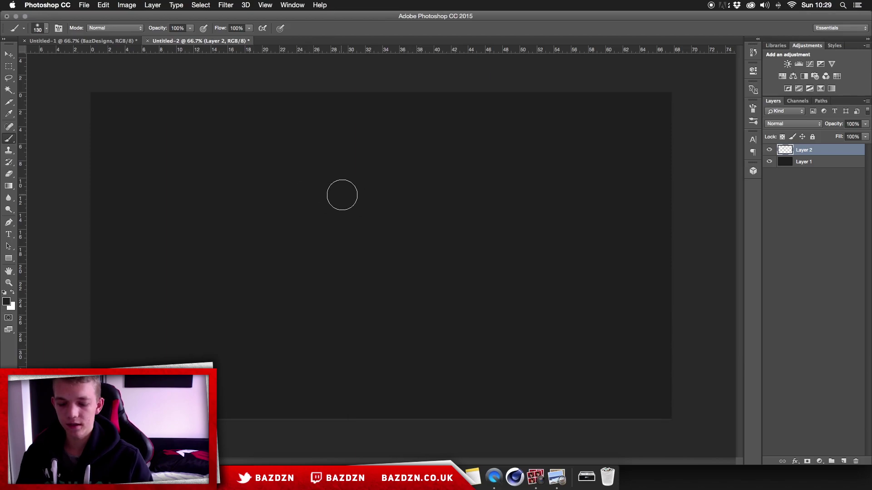
Enlarge the soft brush to 1400 px and make white the foreground color.
{"action": "key", "text": "bracketright"}
{"action": "key", "text": "bracketright"}
{"action": "key", "text": "bracketright"}
{"action": "key", "text": "bracketright"}
{"action": "key", "text": "bracketright"}
{"action": "key", "text": "bracketright"}
{"action": "key", "text": "bracketright"}
{"action": "key", "text": "bracketright"}
{"action": "key", "text": "bracketright"}
{"action": "key", "text": "bracketright"}
{"action": "key", "text": "bracketright"}
{"action": "key", "text": "bracketright"}
{"action": "key", "text": "bracketright"}
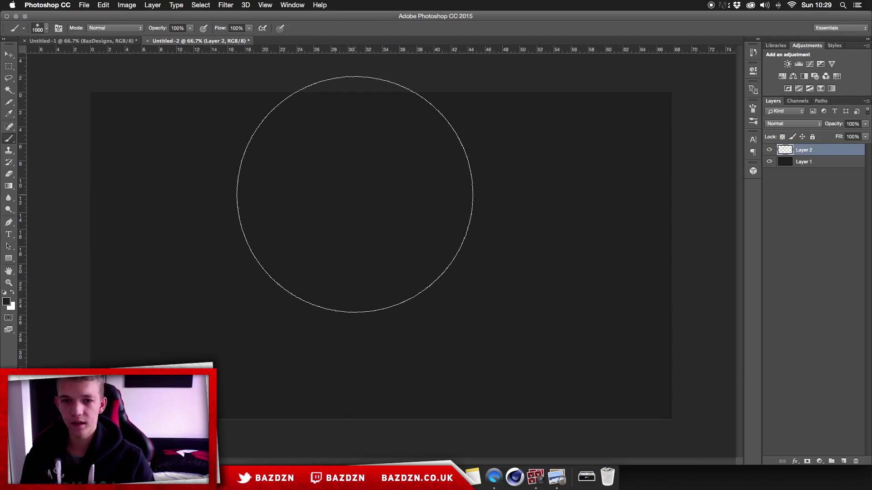
{"action": "key", "text": "bracketleft"}
{"action": "key", "text": "bracketleft"}
{"action": "key", "text": "bracketright"}
{"action": "key", "text": "bracketright"}
{"action": "key", "text": "bracketright"}
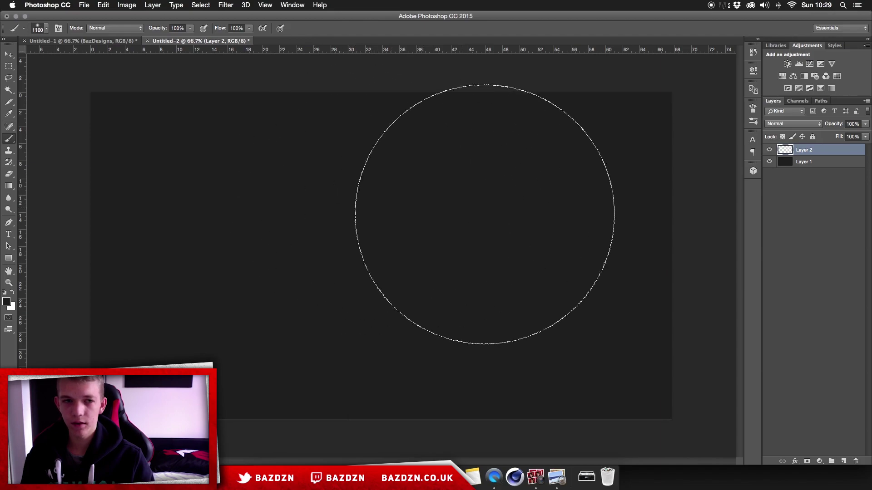
{"action": "left_click", "coordinate": [12, 292]}
{"action": "key", "text": "super+minus"}
{"action": "key", "text": "bracketright"}
{"action": "key", "text": "bracketright"}
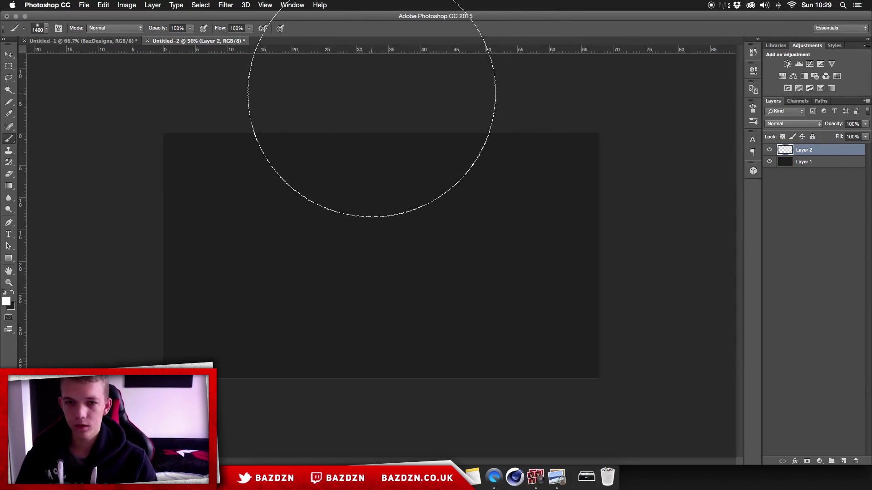
Reduce the brush to 1300 px and stamp one soft white glow just above the top centre of the canvas on Layer 2.
{"action": "left_click", "coordinate": [378, 92]}
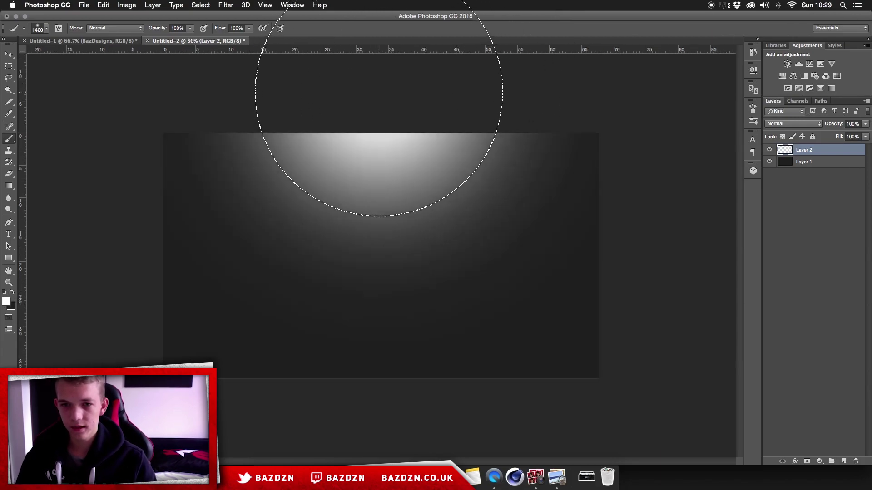
{"action": "key", "text": "super+z"}
{"action": "key", "text": "bracketleft"}
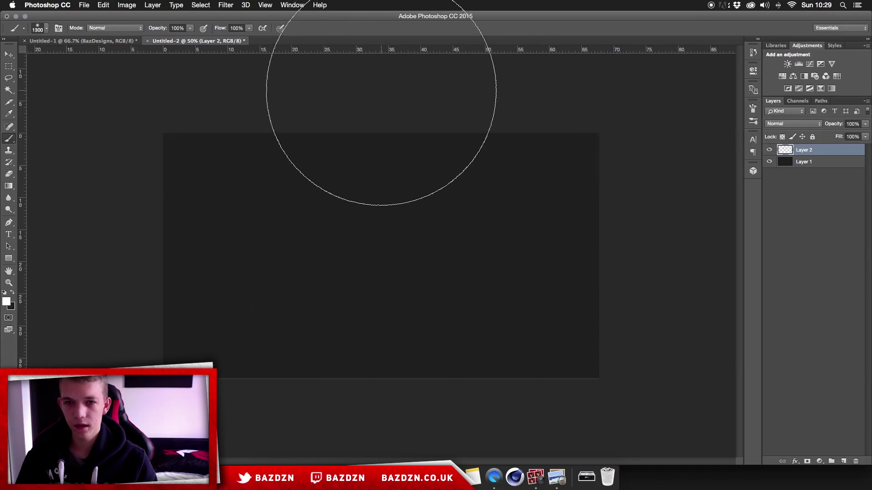
{"action": "left_click", "coordinate": [381, 91]}
{"action": "key", "text": "super+z"}
{"action": "left_click", "coordinate": [380, 91]}
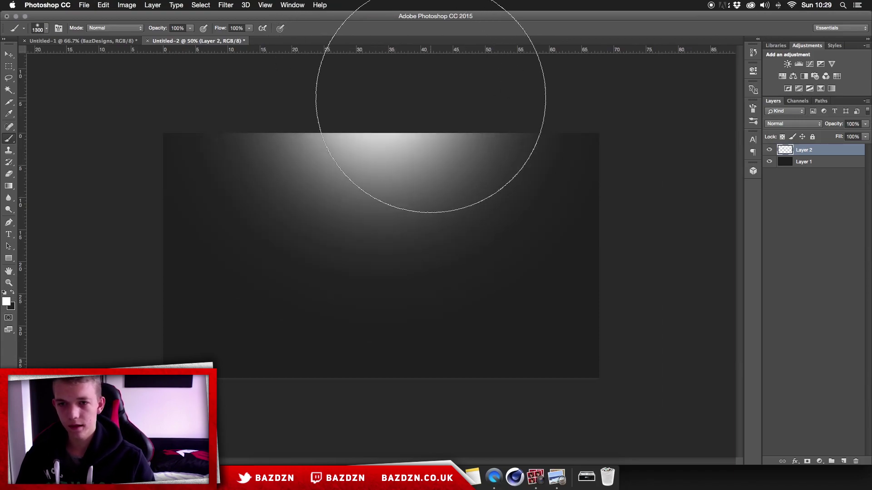
{"action": "key", "text": "super+equal"}
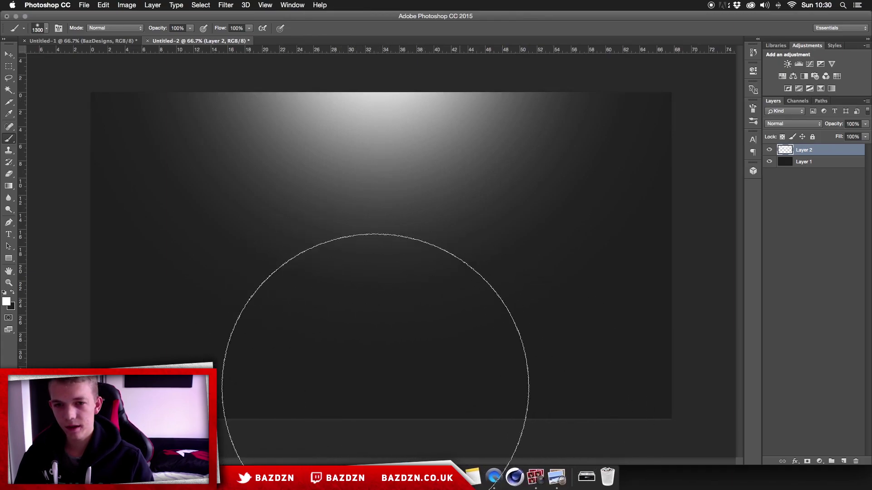
Lower the opacity of the glow on Layer 2 to 51%.
{"action": "key", "text": "v"}
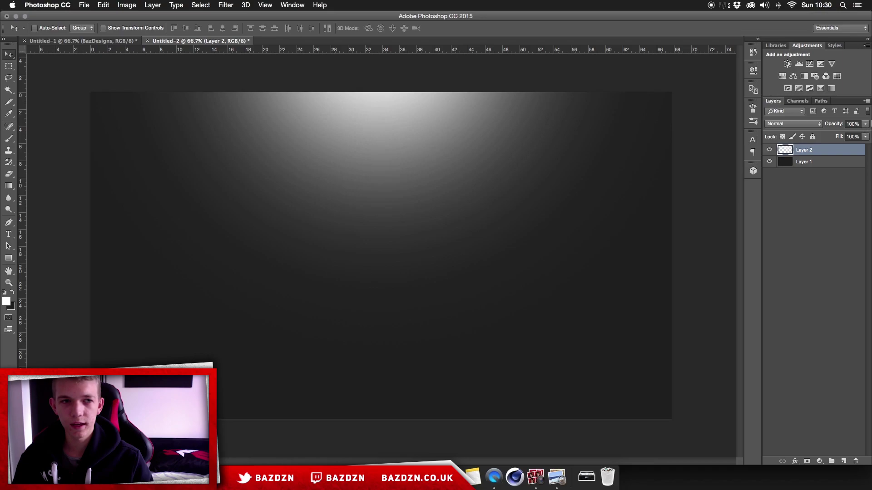
{"action": "left_click", "coordinate": [865, 124]}
{"action": "left_click_drag", "start_coordinate": [840, 134], "coordinate": [845, 135]}
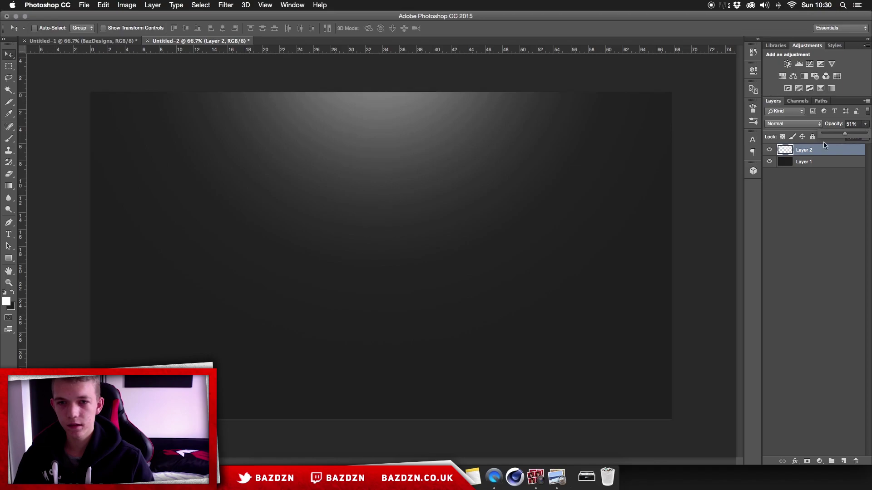
{"action": "left_click", "coordinate": [306, 315]}
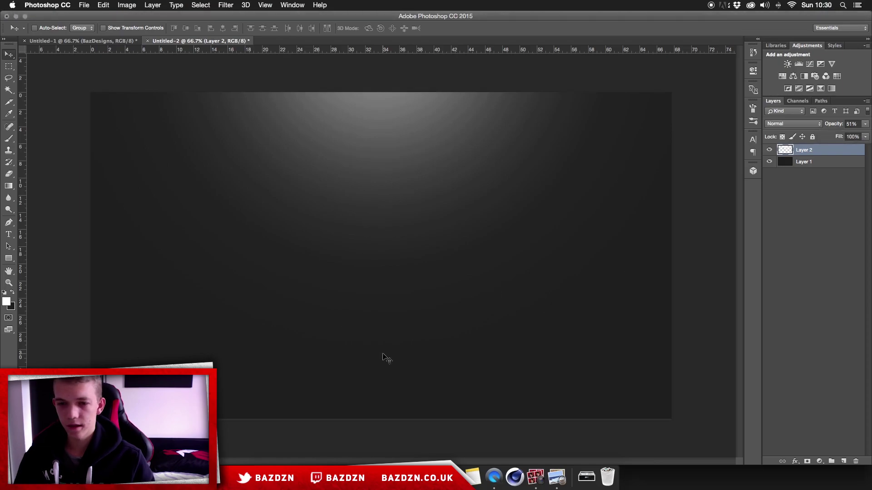
Switch to Finder and preview the dark texture images in the Background Textures folder, comparing Paper, Patches and Pure Grunge.
{"action": "left_click", "coordinate": [262, 473]}
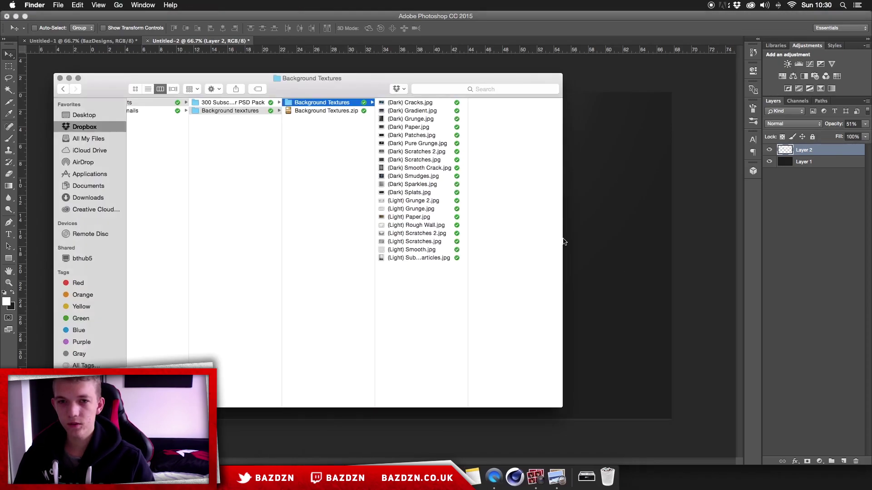
{"action": "left_click", "coordinate": [458, 136]}
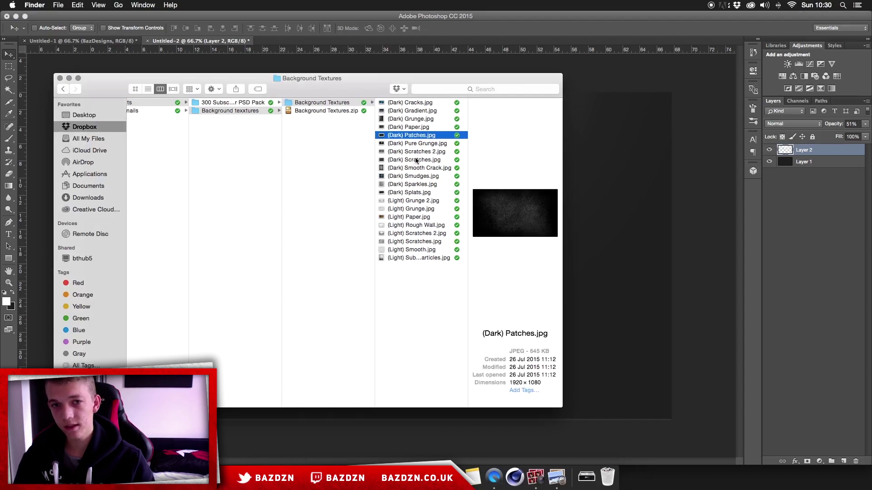
{"action": "left_click", "coordinate": [420, 128]}
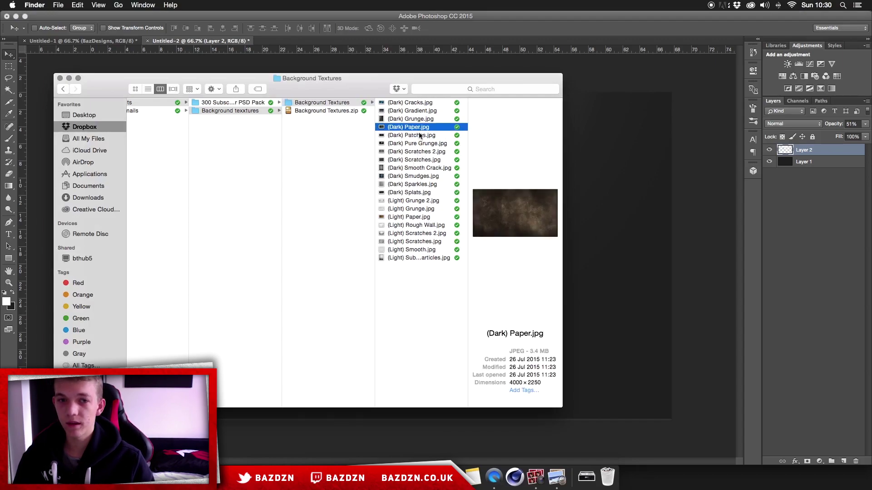
{"action": "left_click", "coordinate": [419, 135]}
{"action": "left_click", "coordinate": [436, 144]}
{"action": "left_click", "coordinate": [438, 136]}
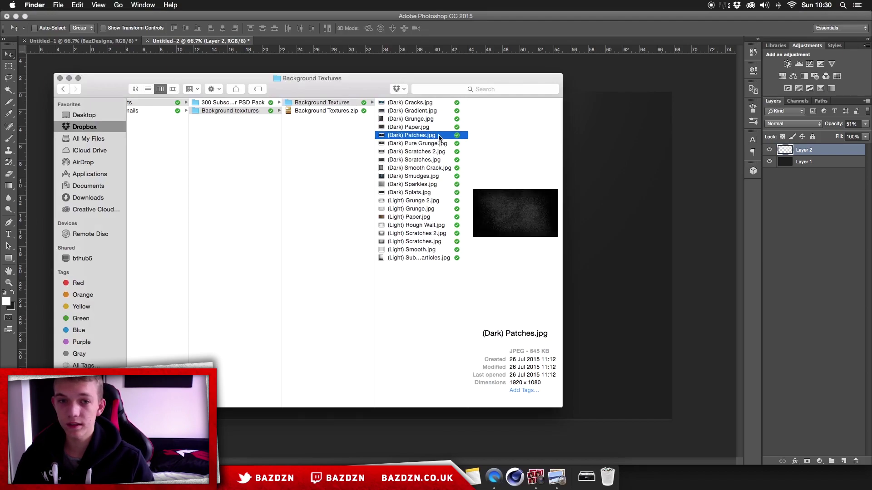
{"action": "left_click", "coordinate": [434, 139]}
{"action": "left_click", "coordinate": [427, 202]}
{"action": "left_click", "coordinate": [420, 144]}
Place (Dark) Patches.jpg in the outro document at full canvas size and stack Layer 2 above it.
{"action": "left_click", "coordinate": [411, 136]}
{"action": "left_click_drag", "start_coordinate": [423, 137], "coordinate": [593, 178]}
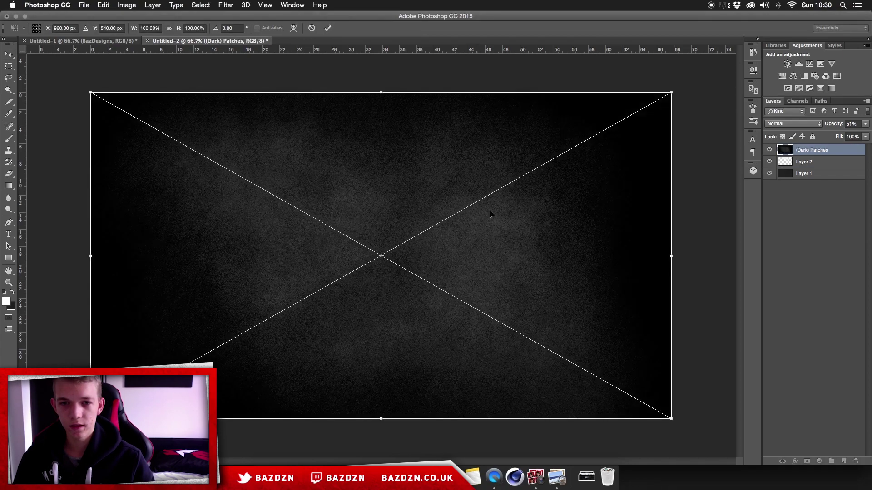
{"action": "key", "text": "Return"}
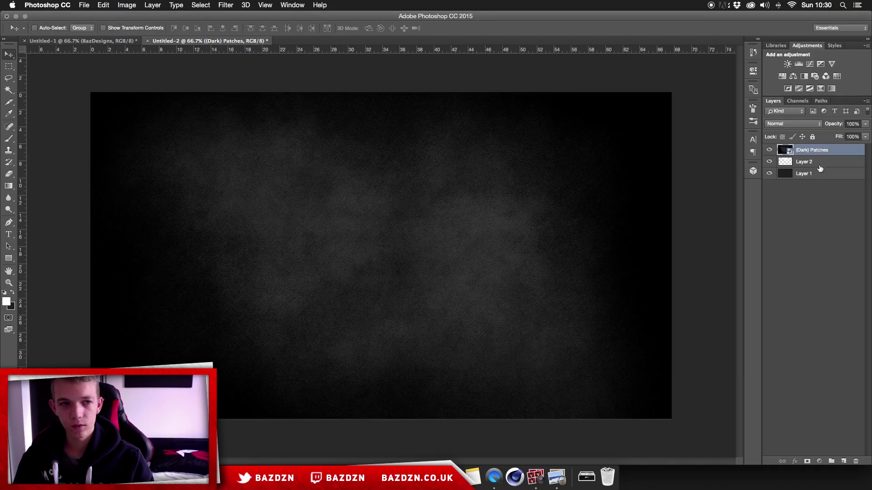
{"action": "left_click_drag", "start_coordinate": [819, 169], "coordinate": [782, 150]}
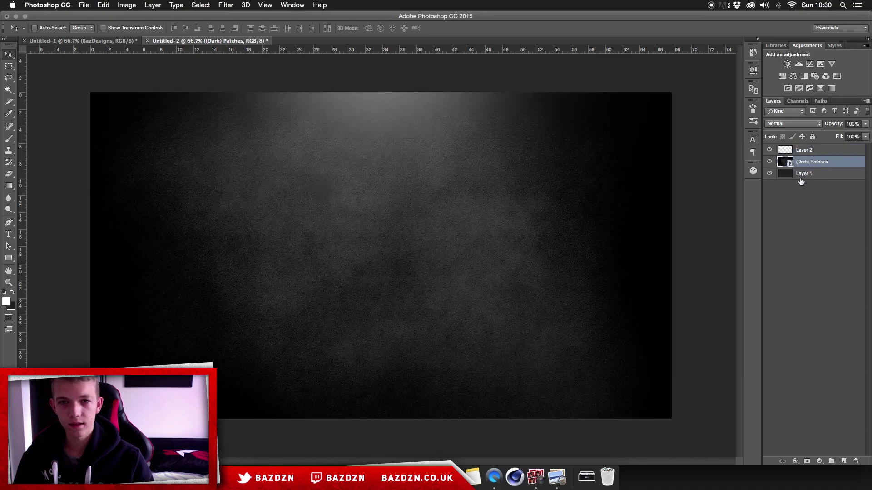
Lower the opacity of the (Dark) Patches layer to 61% and make Layer 1 the active layer.
{"action": "left_click_drag", "start_coordinate": [865, 123], "coordinate": [850, 134]}
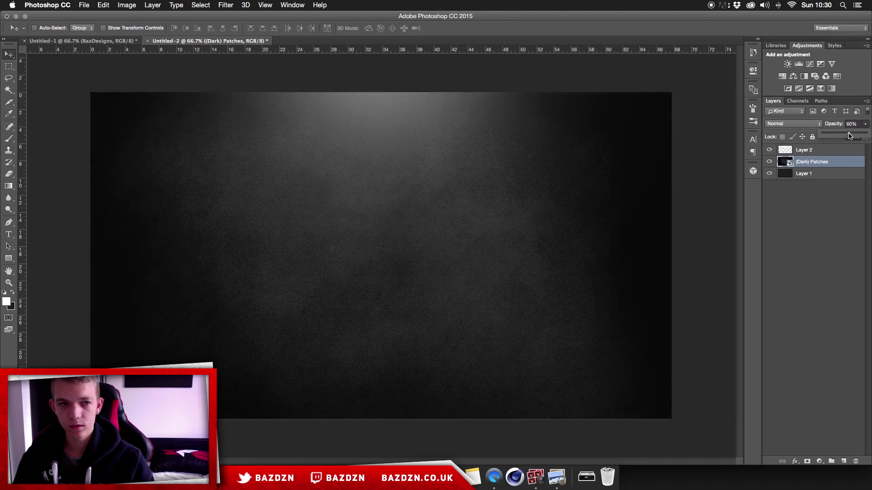
{"action": "left_click", "coordinate": [829, 172]}
{"action": "left_click", "coordinate": [821, 173]}
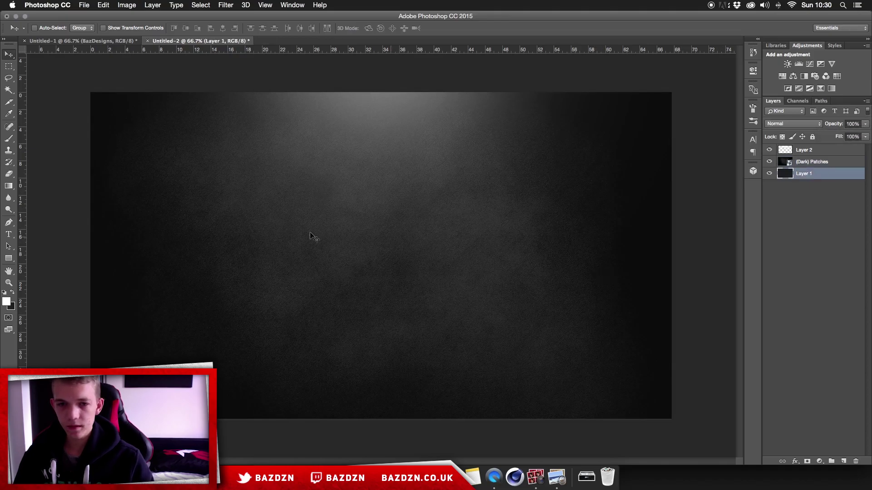
Examine the video frame in the finished example document Untitled-1, and return to Untitled-2.
{"action": "key", "text": "ctrl+Tab"}
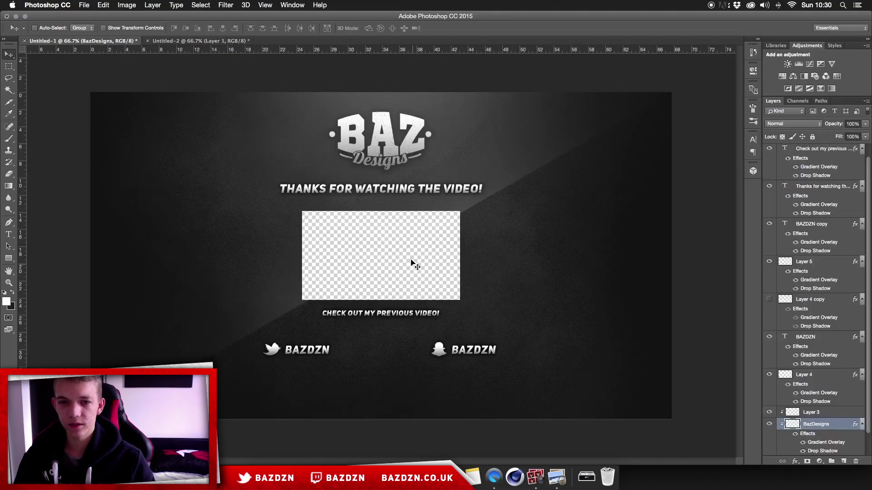
{"action": "key", "text": "super+equal"}
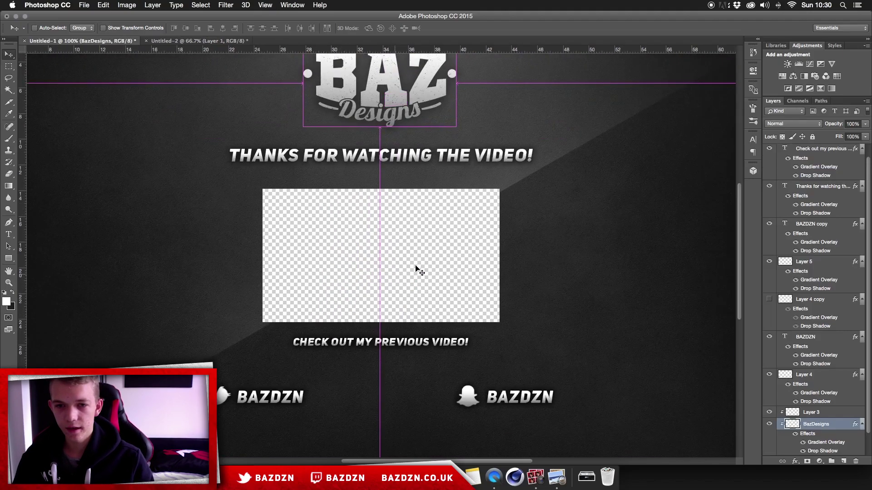
{"action": "key", "text": "super+minus"}
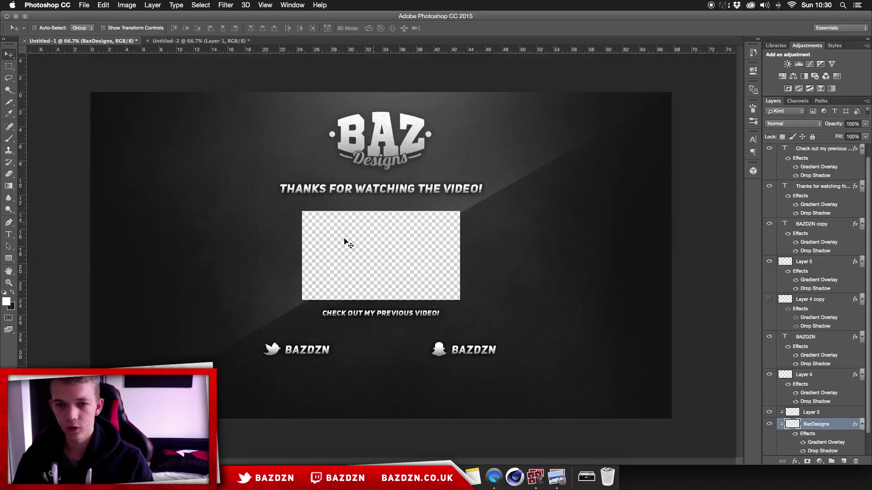
{"action": "left_click", "coordinate": [202, 40]}
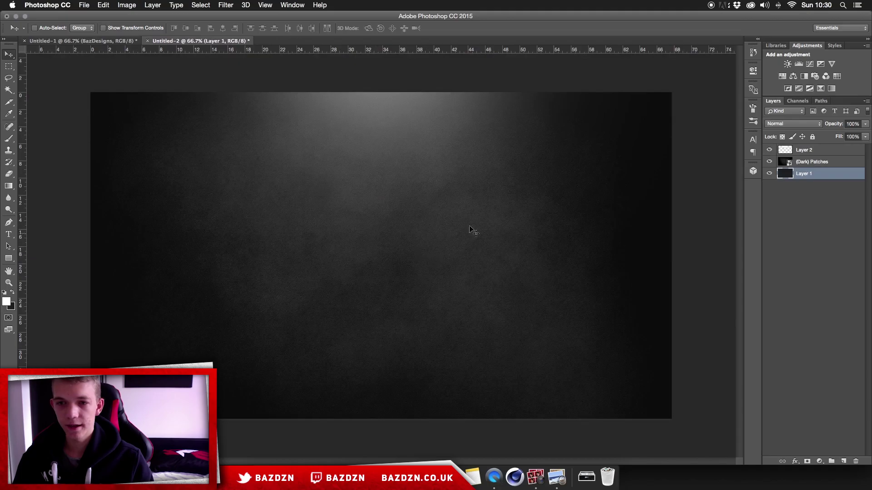
Create a 1280 × 720 px white rectangle shape directly above Layer 1.
{"action": "left_click", "coordinate": [9, 258]}
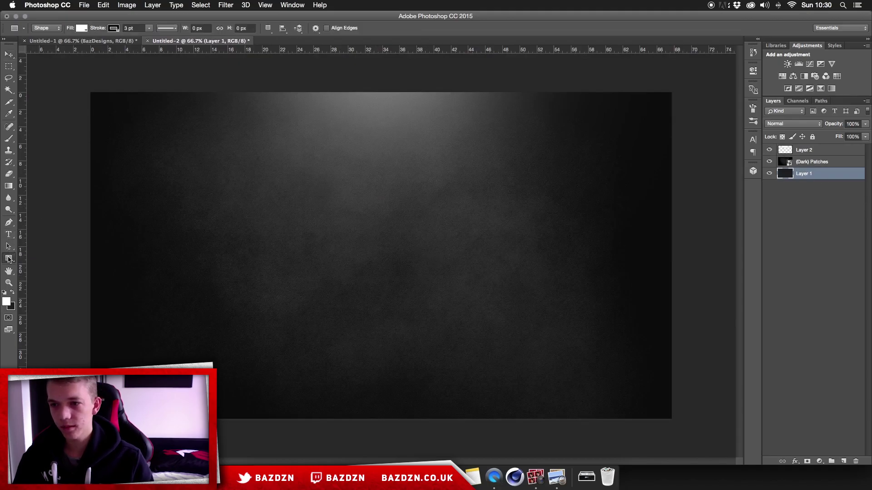
{"action": "left_click", "coordinate": [393, 215]}
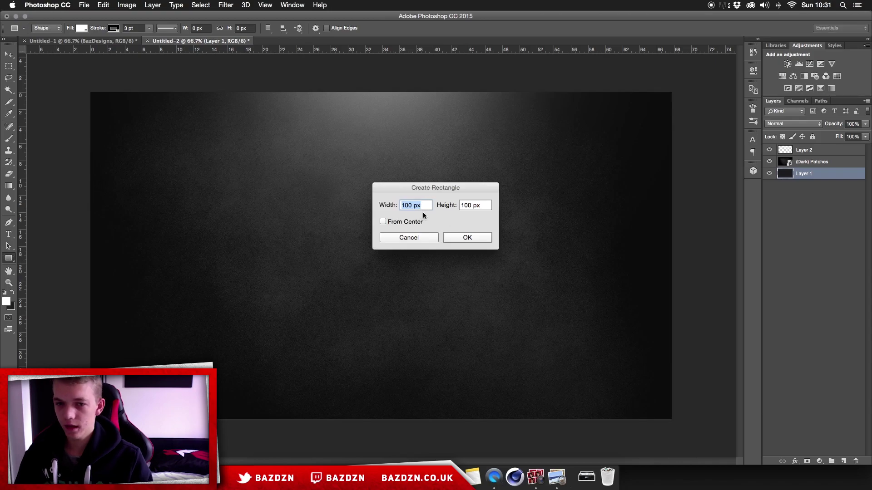
{"action": "type", "text": "1280"}
{"action": "key", "text": "Tab"}
{"action": "type", "text": "720"}
{"action": "key", "text": "Tab"}
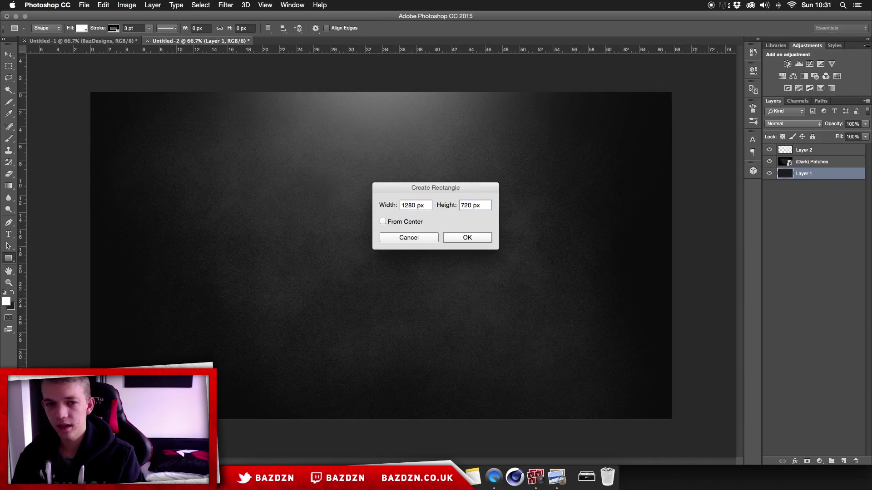
{"action": "key", "text": "Return"}
Scale the white rectangle down to about 604 × 340 px and place it at the middle of the canvas.
{"action": "left_click_drag", "start_coordinate": [470, 285], "coordinate": [306, 223]}
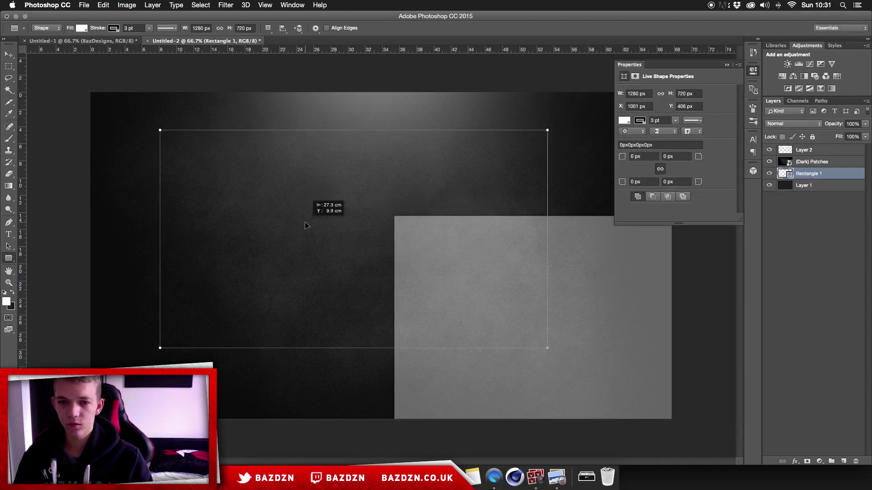
{"action": "left_click", "coordinate": [6, 55]}
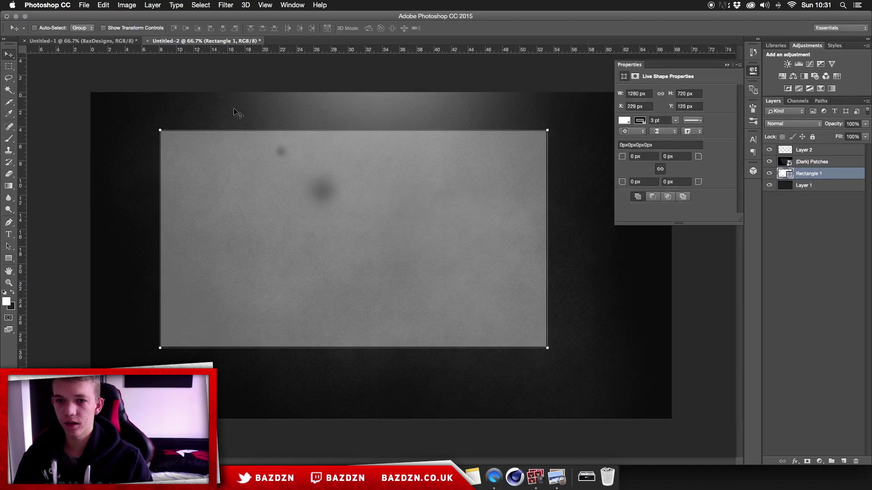
{"action": "left_click_drag", "start_coordinate": [198, 142], "coordinate": [364, 245]}
{"action": "key", "text": "super+t"}
{"action": "left_click_drag", "start_coordinate": [424, 274], "coordinate": [379, 233]}
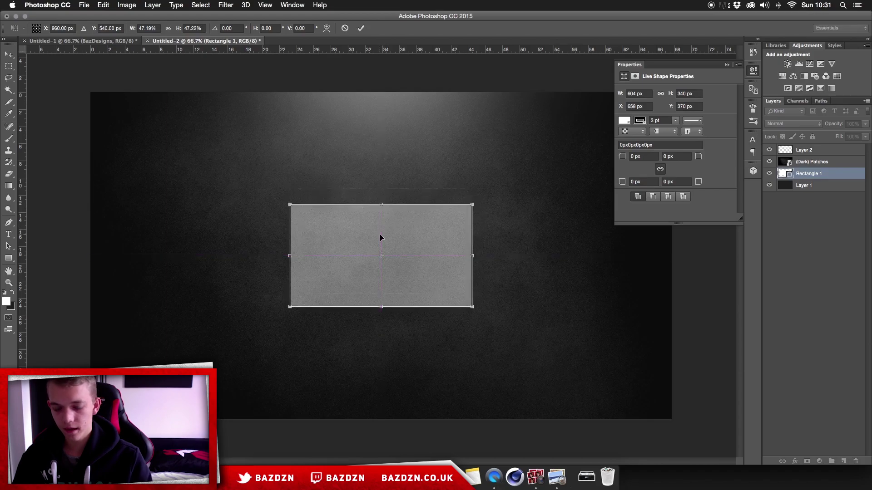
{"action": "key", "text": "Return"}
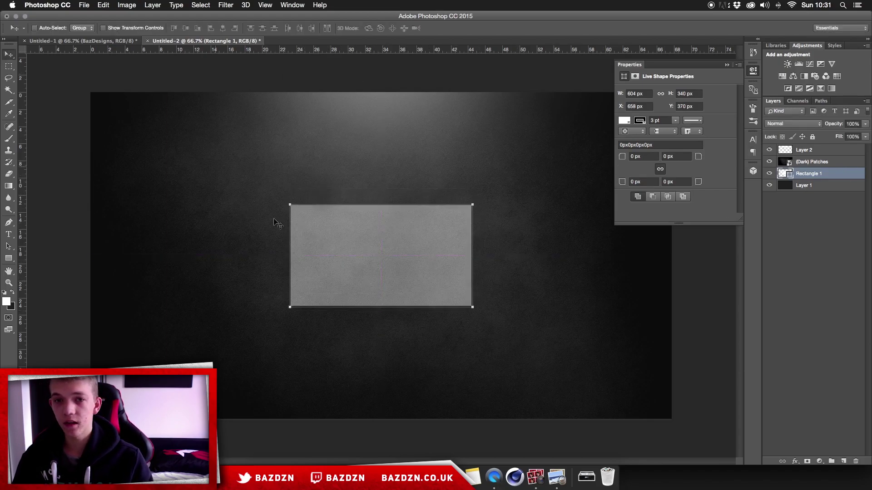
{"action": "left_click", "coordinate": [727, 65]}
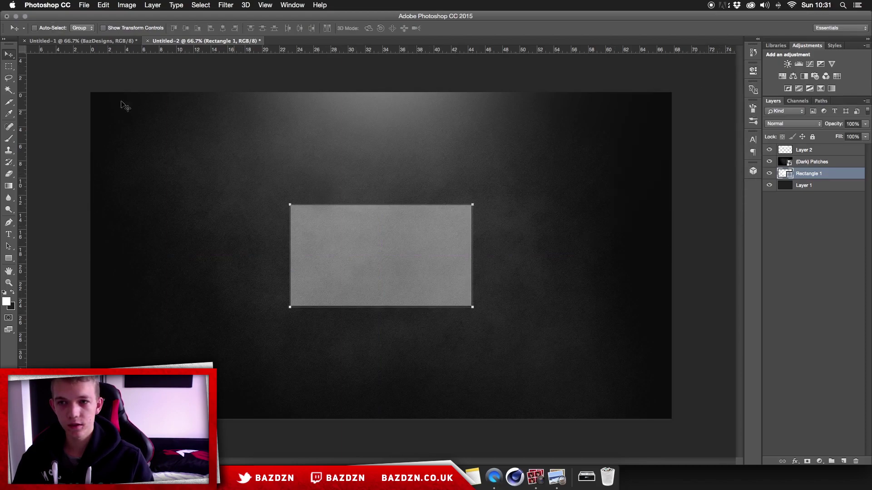
Select the entire canvas with the Rectangular Marquee as the alignment reference for Rectangle 1.
{"action": "left_click", "coordinate": [9, 66]}
{"action": "left_click_drag", "start_coordinate": [91, 93], "coordinate": [671, 419]}
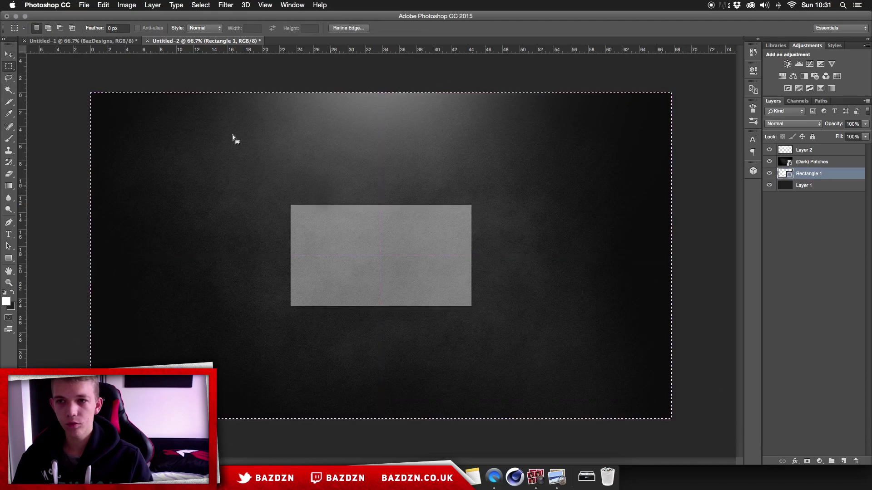
{"action": "left_click", "coordinate": [9, 55]}
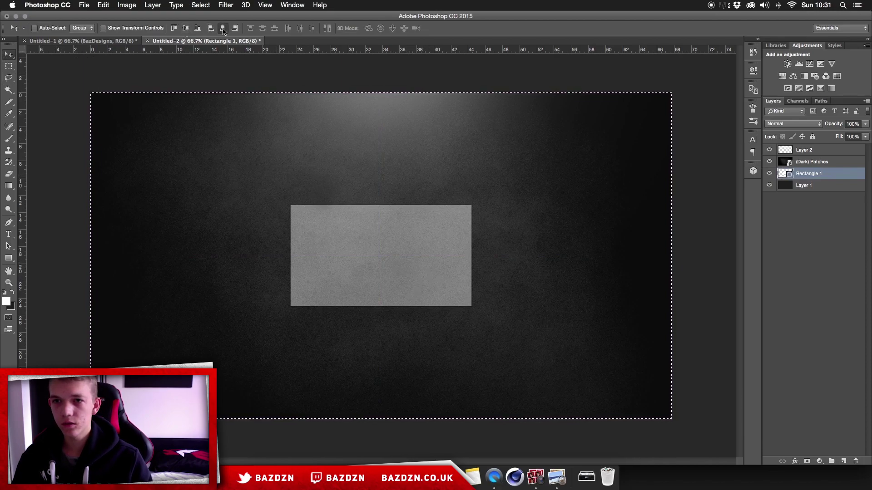
{"action": "left_click_drag", "start_coordinate": [406, 325], "coordinate": [401, 357]}
{"action": "key", "text": "super+alt+z"}
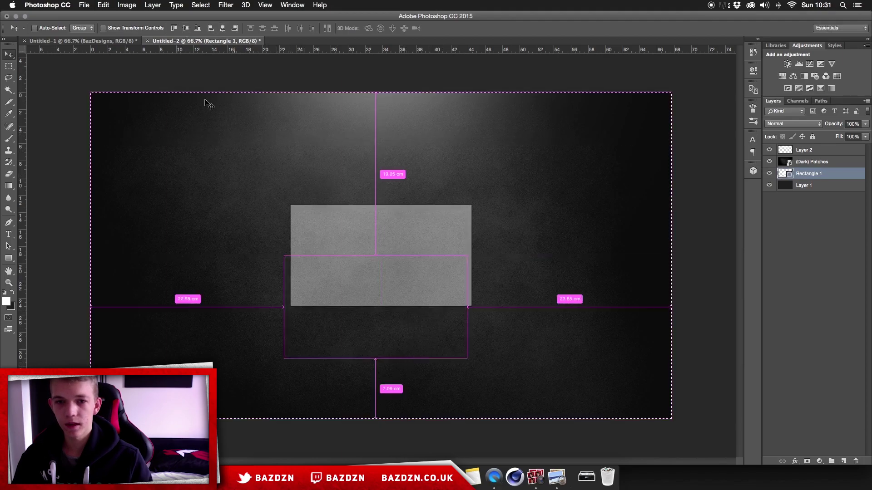
{"action": "key", "text": "super+alt+z"}
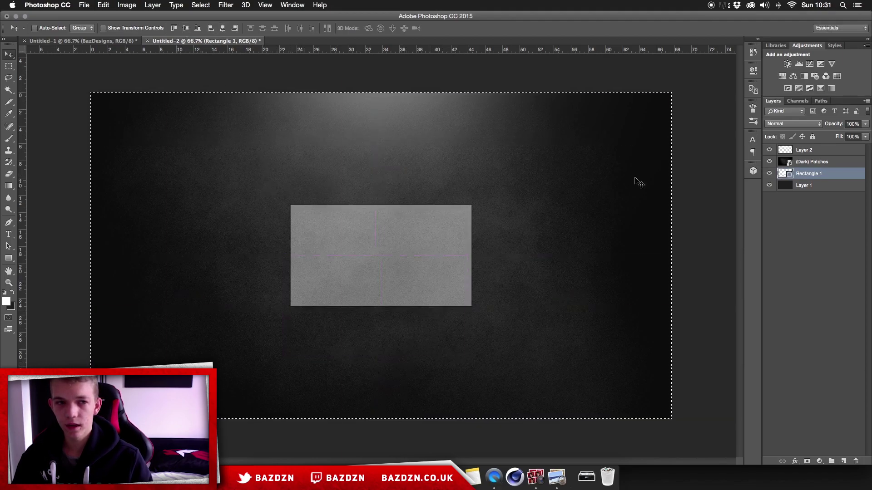
Align Rectangle 1 to the horizontal and vertical centres of the canvas and clear the canvas selection.
{"action": "left_click", "coordinate": [198, 28]}
{"action": "left_click", "coordinate": [210, 28]}
{"action": "left_click", "coordinate": [224, 29]}
{"action": "left_click", "coordinate": [185, 28]}
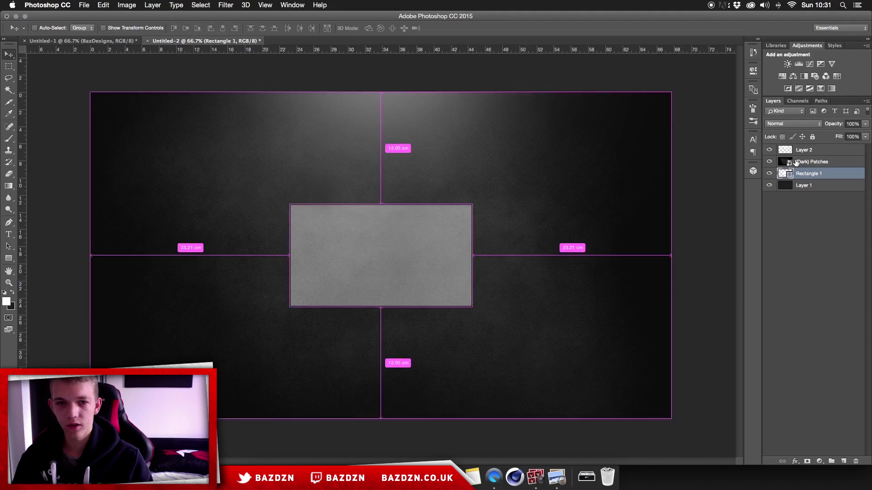
{"action": "key", "text": "super+d"}
{"action": "key", "text": "super+minus"}
{"action": "key", "text": "super+equal"}
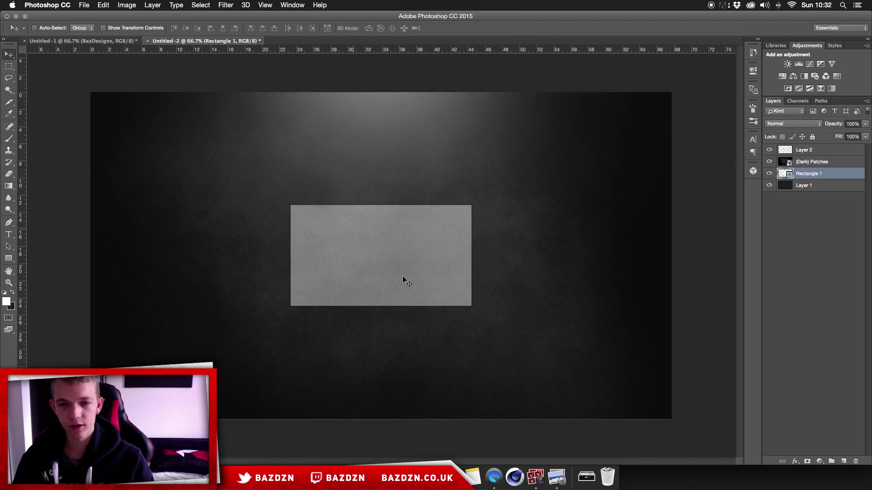
Cut the video opening out of Layer 1, using Rectangle 1's outline as the selection with that shape hidden.
{"action": "left_click", "coordinate": [787, 177], "text": "super"}
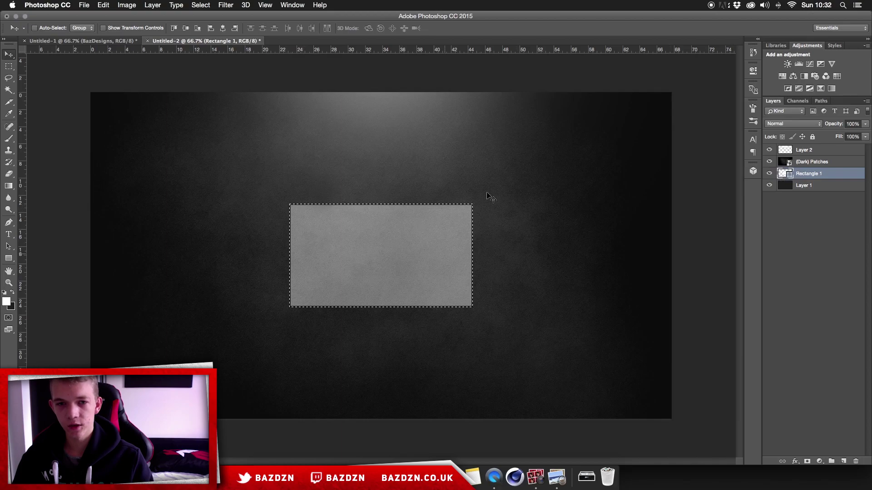
{"action": "left_click", "coordinate": [770, 174]}
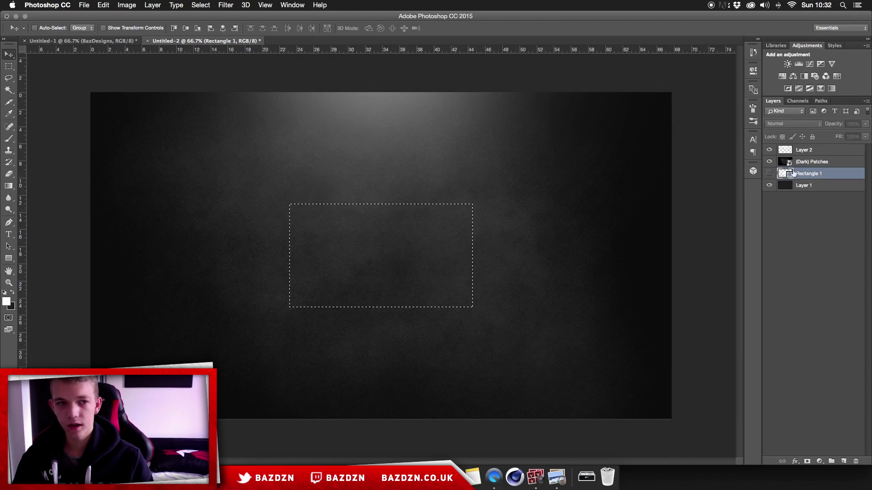
{"action": "left_click", "coordinate": [803, 186]}
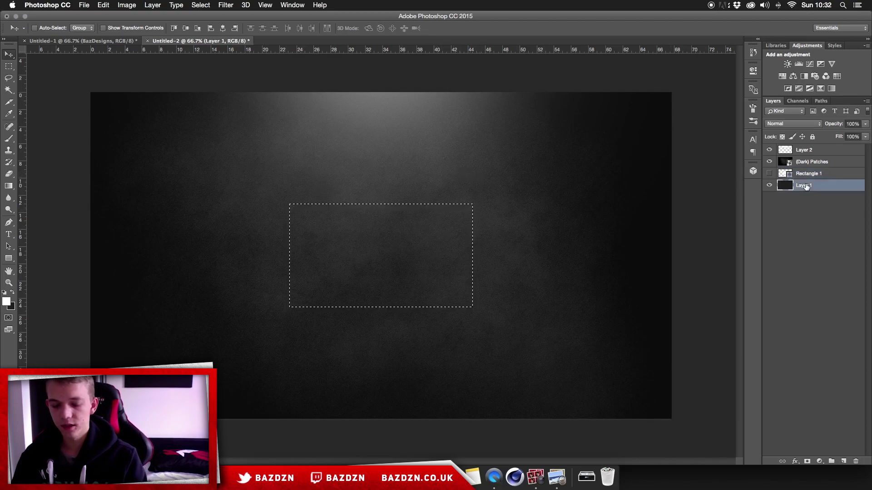
{"action": "key", "text": "Delete"}
{"action": "key", "text": "super+plus"}
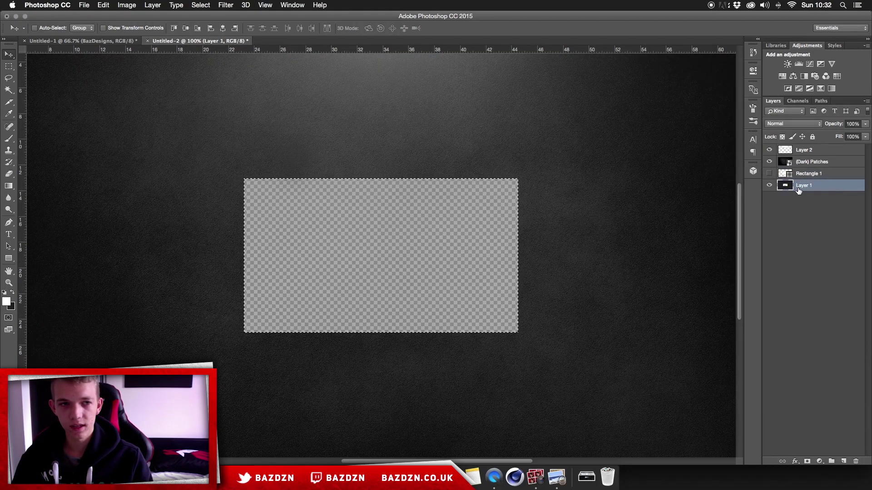
{"action": "key", "text": "super"}
{"action": "key", "text": "super+minus"}
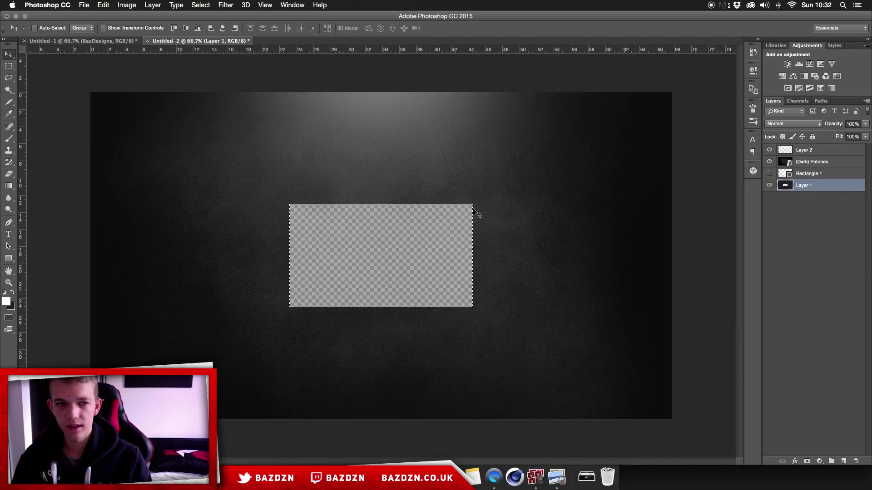
Clear the selection and delete the hidden Rectangle 1 layer.
{"action": "key", "text": "super+d"}
{"action": "left_click", "coordinate": [808, 175]}
{"action": "key", "text": "Delete"}
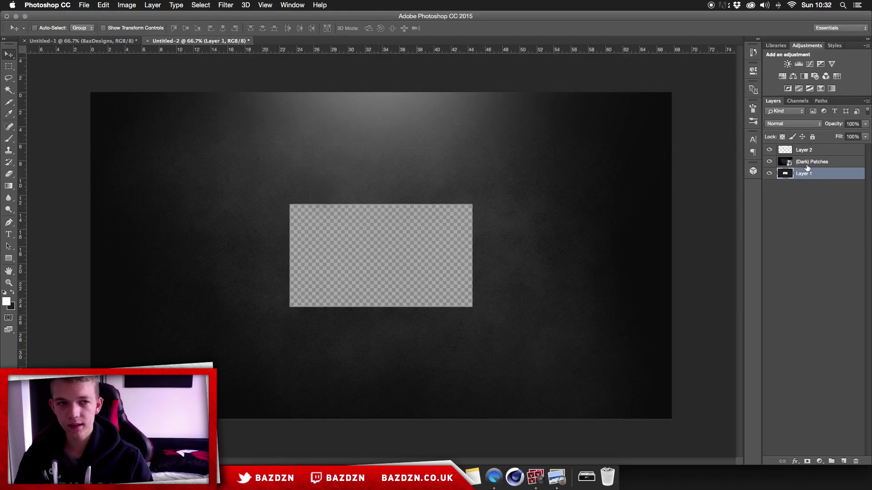
Clip Layer 2 and the (Dark) Patches texture to Layer 1 with a clipping mask.
{"action": "left_click", "coordinate": [808, 164]}
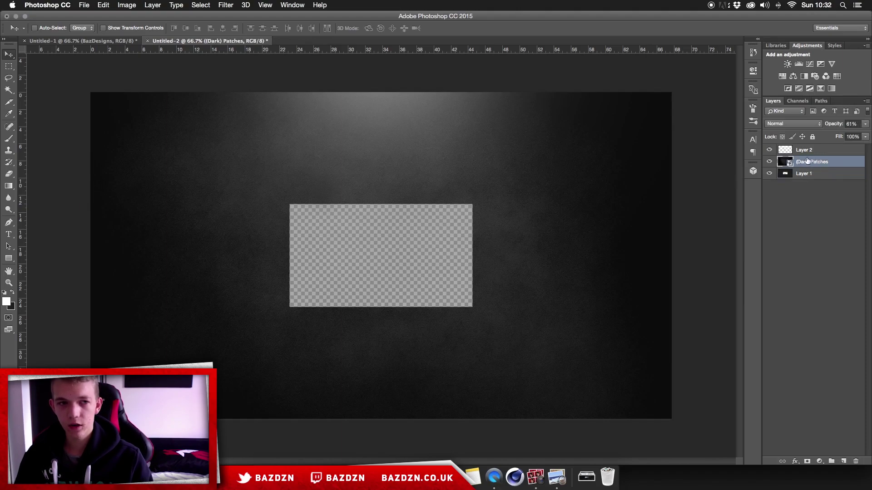
{"action": "left_click", "coordinate": [810, 153], "text": "shift"}
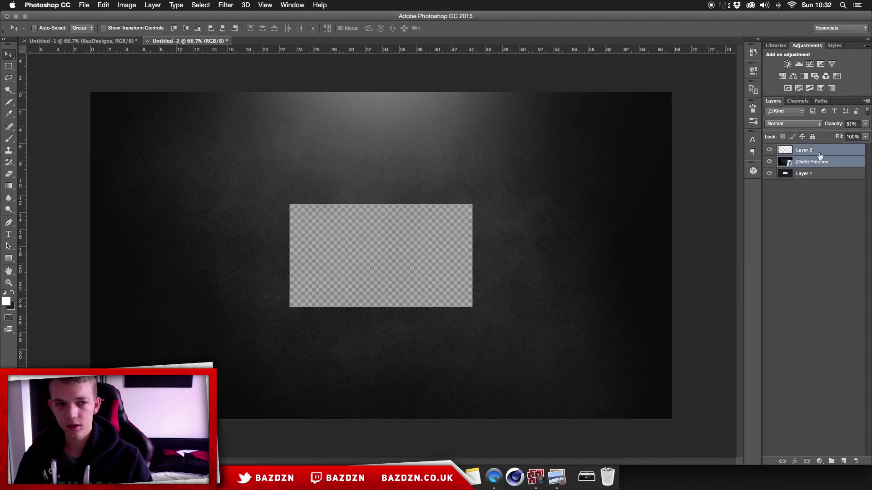
{"action": "left_click", "coordinate": [831, 167]}
{"action": "left_click", "coordinate": [830, 155], "text": "shift"}
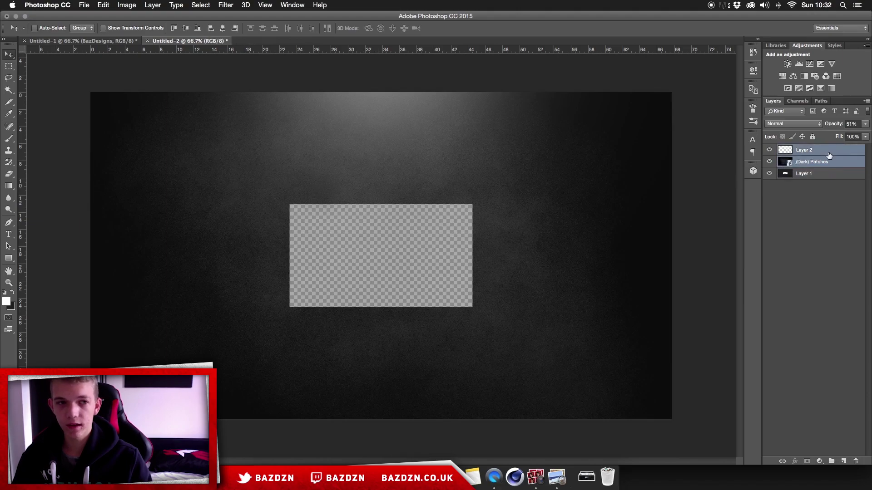
{"action": "right_click", "coordinate": [821, 158]}
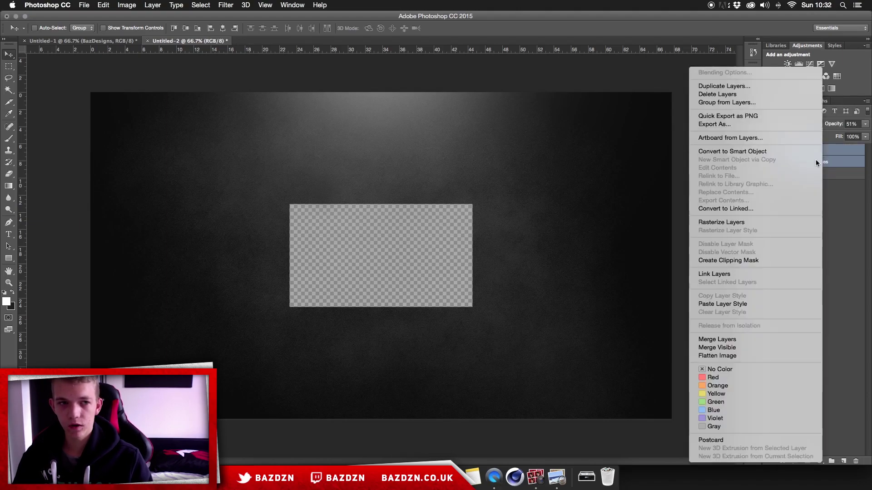
{"action": "left_click", "coordinate": [731, 261]}
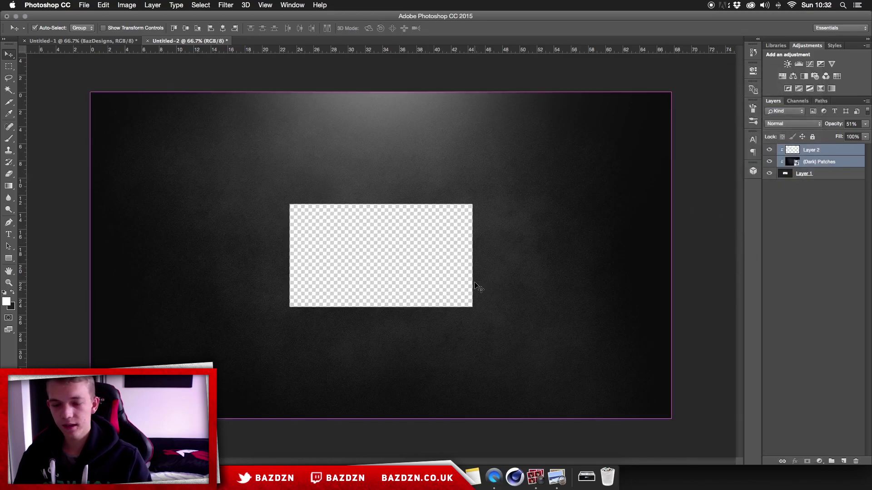
{"action": "key", "text": "super+equal"}
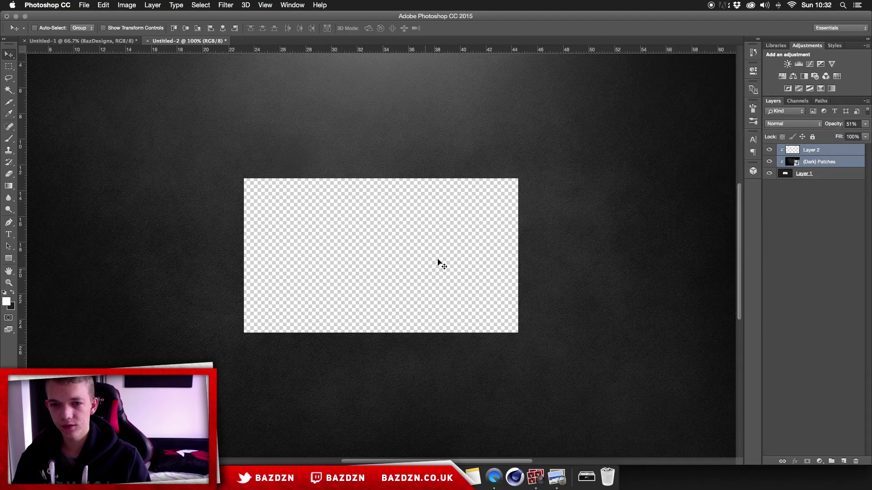
{"action": "key", "text": "super+minus"}
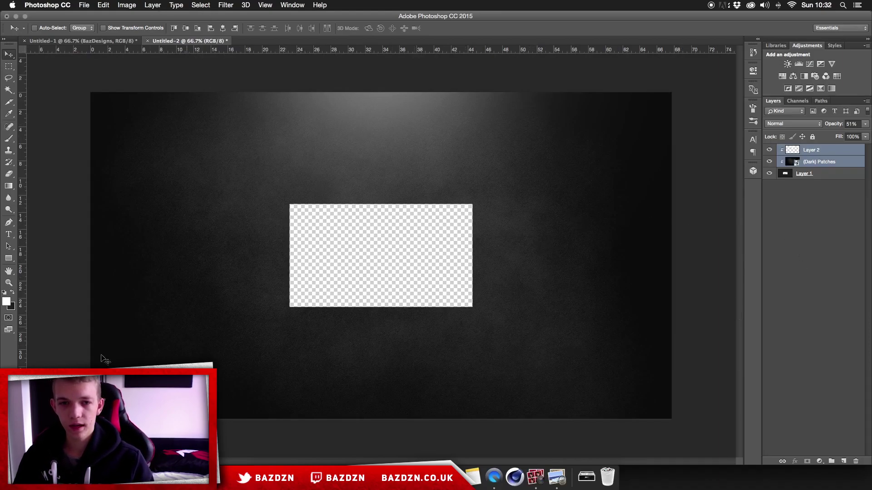
After checking the example outro in Untitled-1, add a new layer above Layer 2 in Untitled-2 and clip it to Layer 1.
{"action": "left_click", "coordinate": [86, 41]}
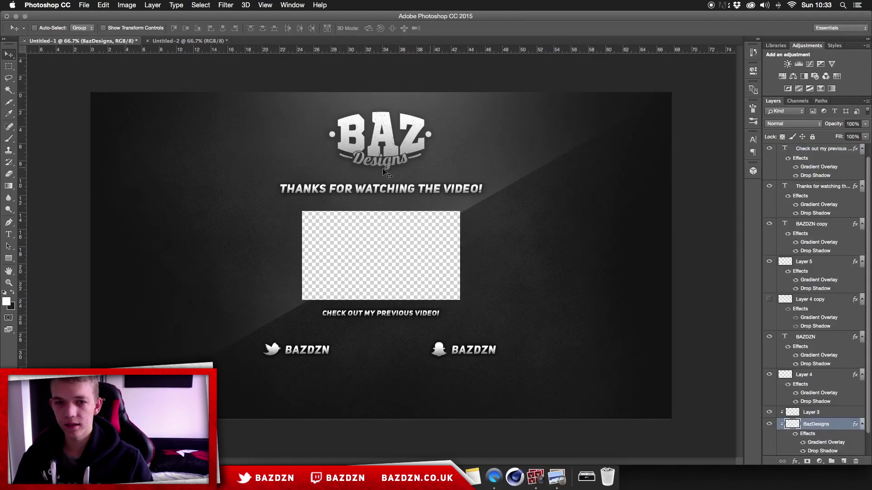
{"action": "left_click", "coordinate": [199, 41]}
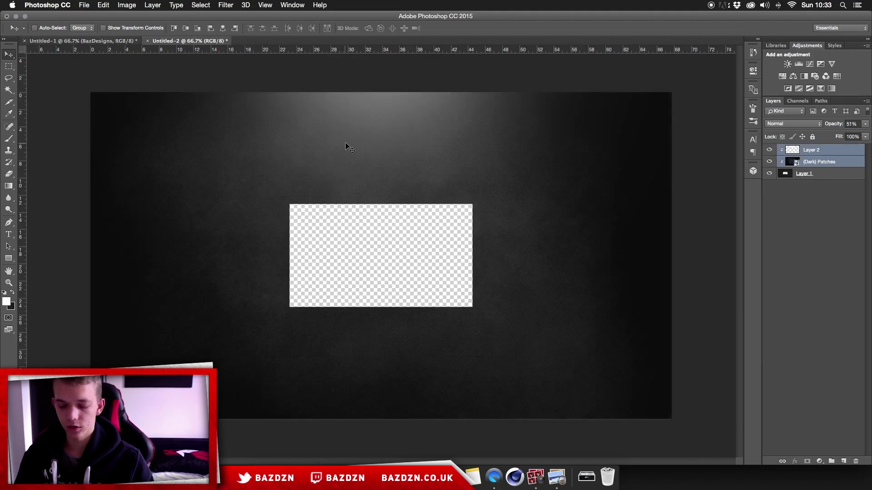
{"action": "key", "text": "p"}
{"action": "left_click", "coordinate": [822, 150]}
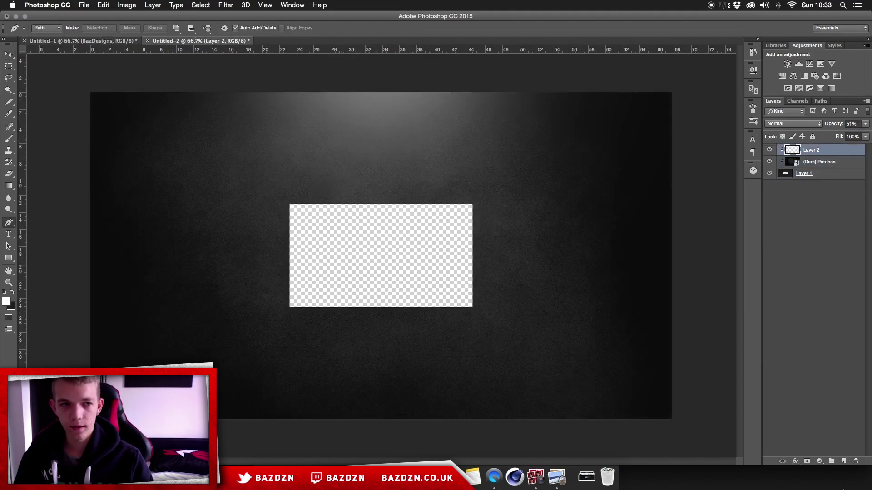
{"action": "left_click", "coordinate": [842, 459]}
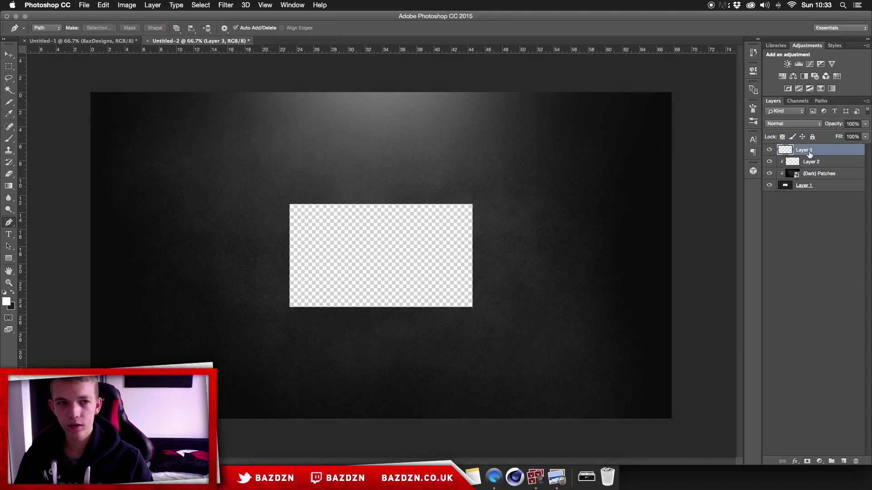
{"action": "right_click", "coordinate": [824, 150]}
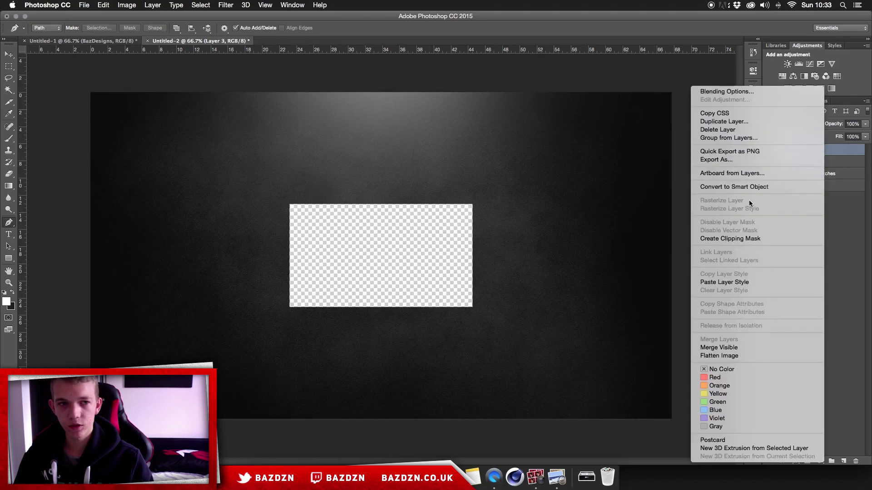
{"action": "left_click", "coordinate": [734, 238]}
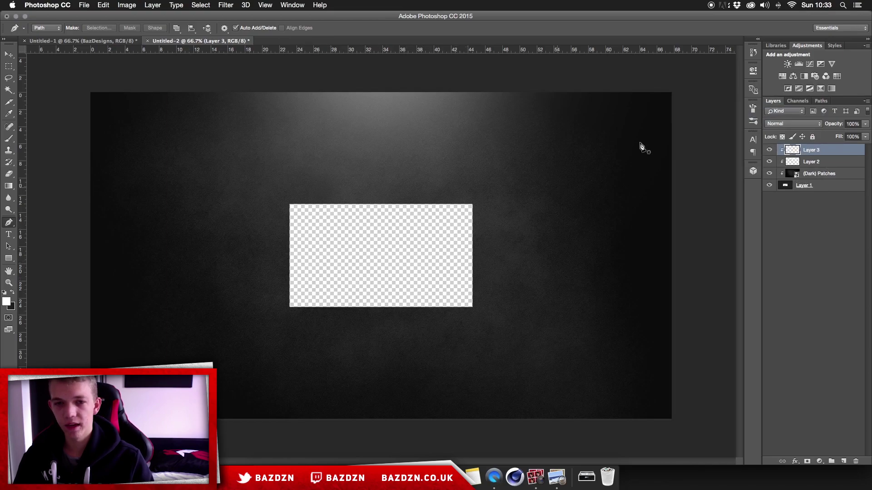
Draw a closed Pen path around the canvas's upper-left half, with its diagonal edge running from the upper-right corner to the lower-left corner.
{"action": "left_click", "coordinate": [676, 89]}
{"action": "left_click", "coordinate": [90, 419]}
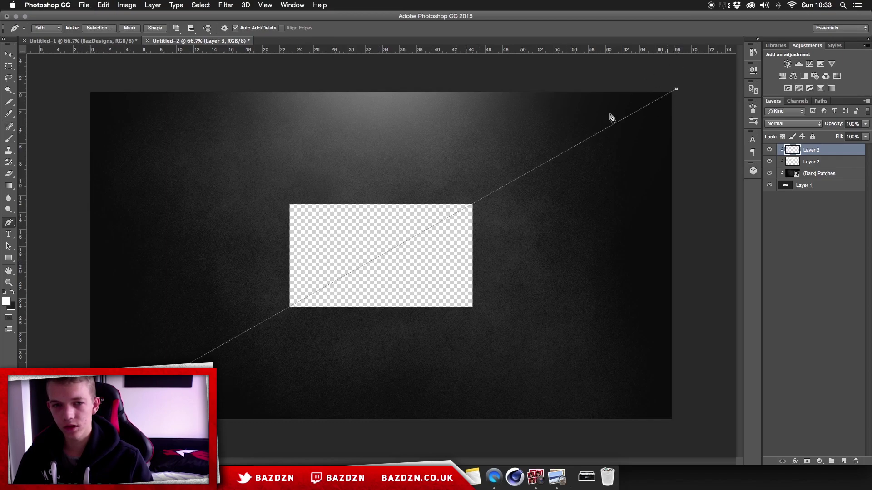
{"action": "left_click", "coordinate": [60, 80]}
{"action": "left_click", "coordinate": [196, 75]}
{"action": "left_click", "coordinate": [652, 67]}
{"action": "left_click", "coordinate": [676, 89]}
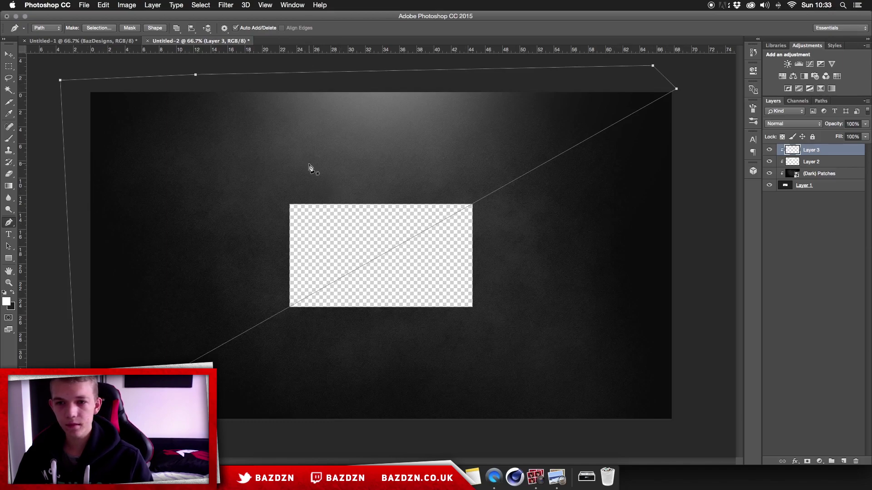
Turn the diagonal path into a new anti-aliased selection with a feather radius of 0 pixels.
{"action": "right_click", "coordinate": [323, 156]}
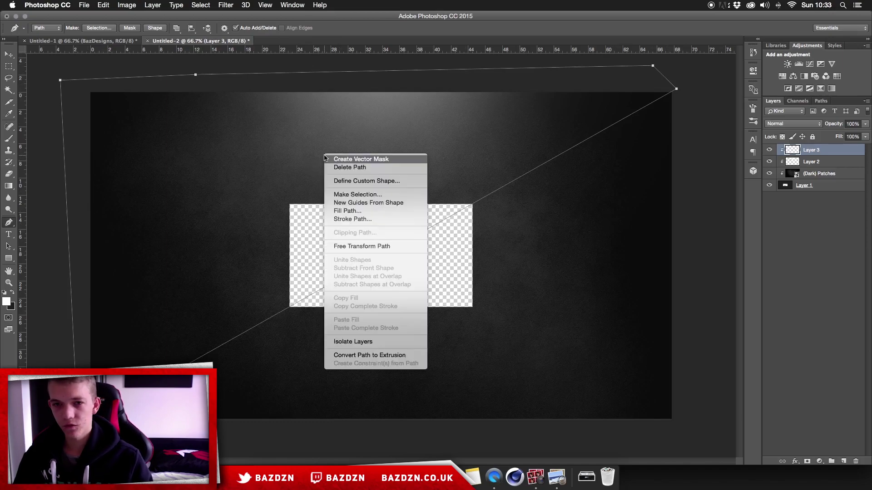
{"action": "left_click", "coordinate": [373, 194]}
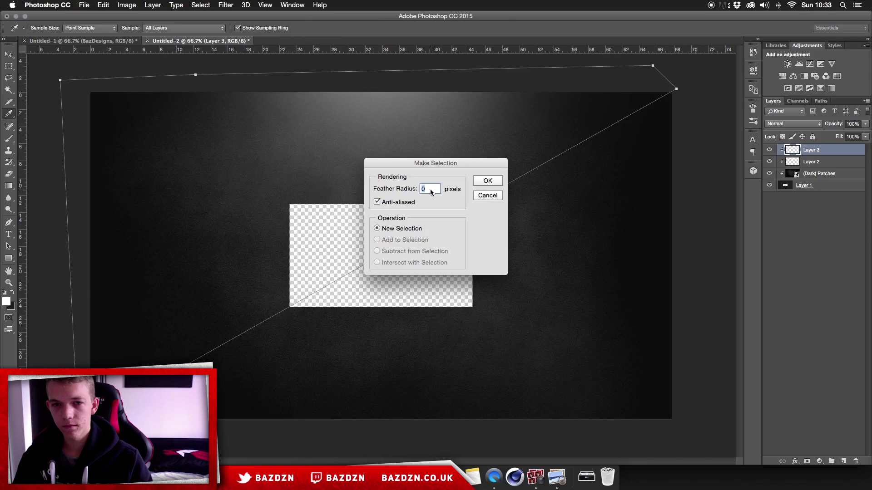
{"action": "left_click", "coordinate": [498, 183]}
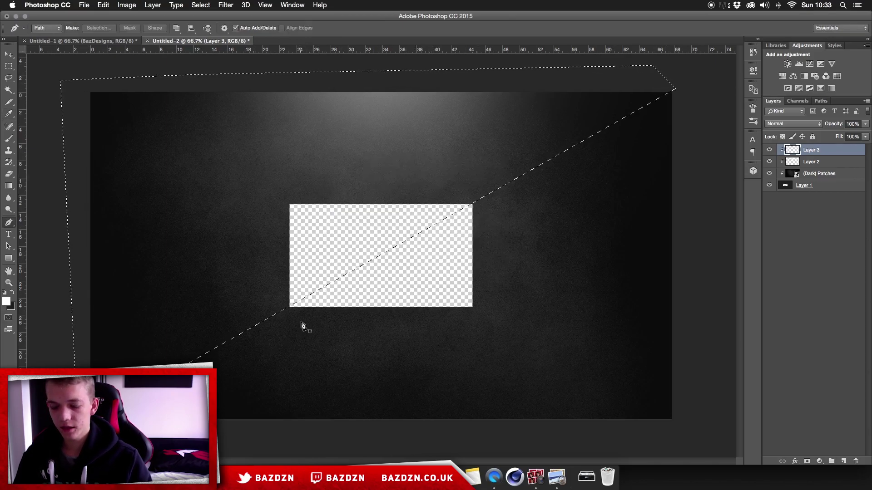
Ready the Brush tool with a soft 1300 px tip at 0% hardness and the white foreground colour ffffff.
{"action": "key", "text": "b"}
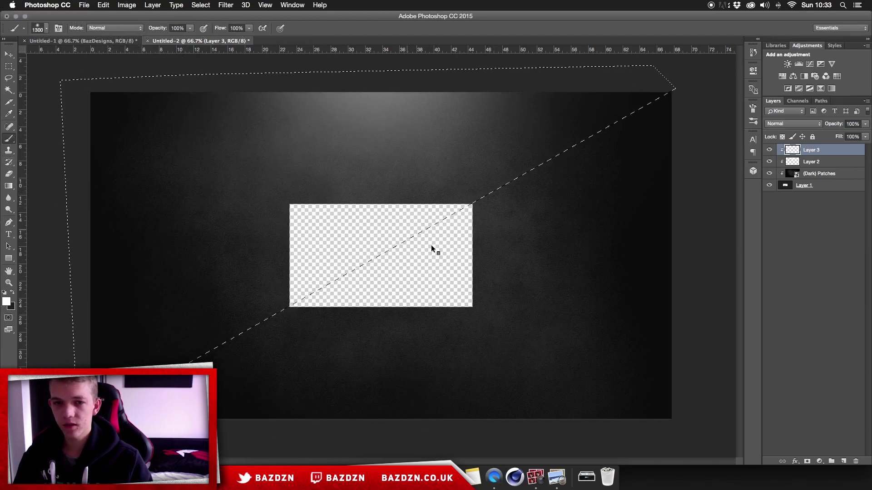
{"action": "right_click", "coordinate": [417, 244]}
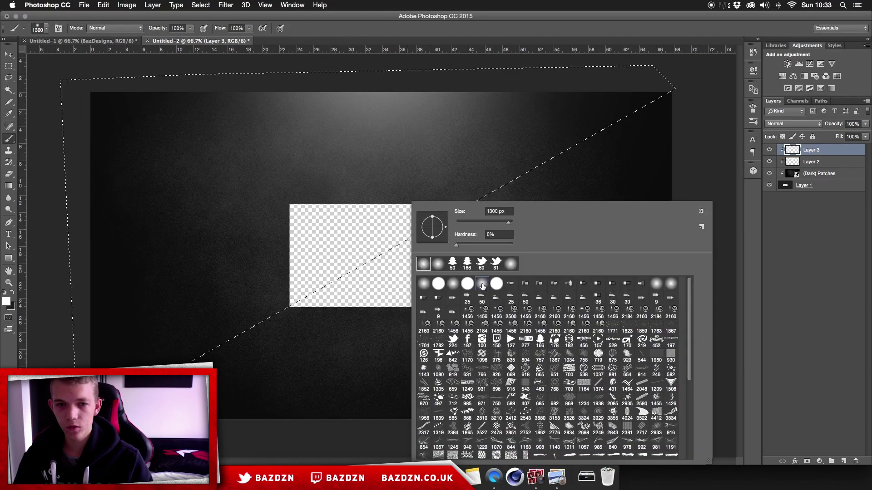
{"action": "left_click", "coordinate": [361, 270]}
{"action": "left_click", "coordinate": [333, 325]}
{"action": "key", "text": "cmd+z"}
{"action": "left_click", "coordinate": [7, 304]}
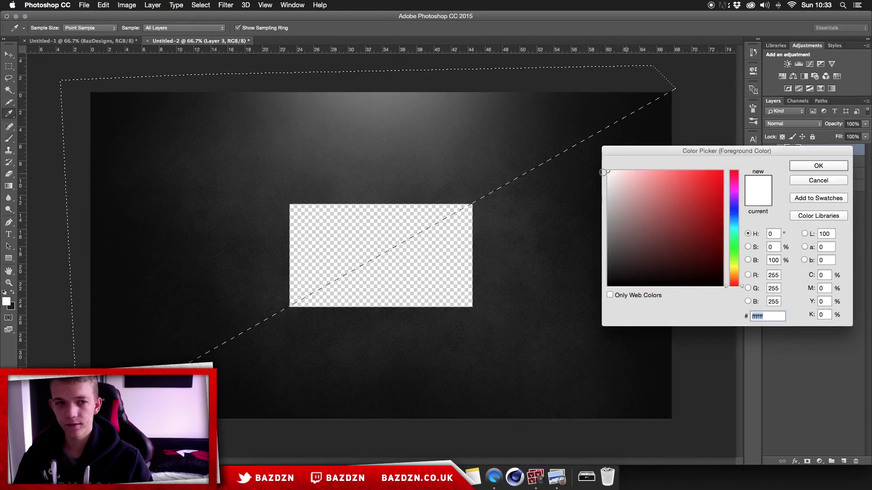
{"action": "key", "text": "Return"}
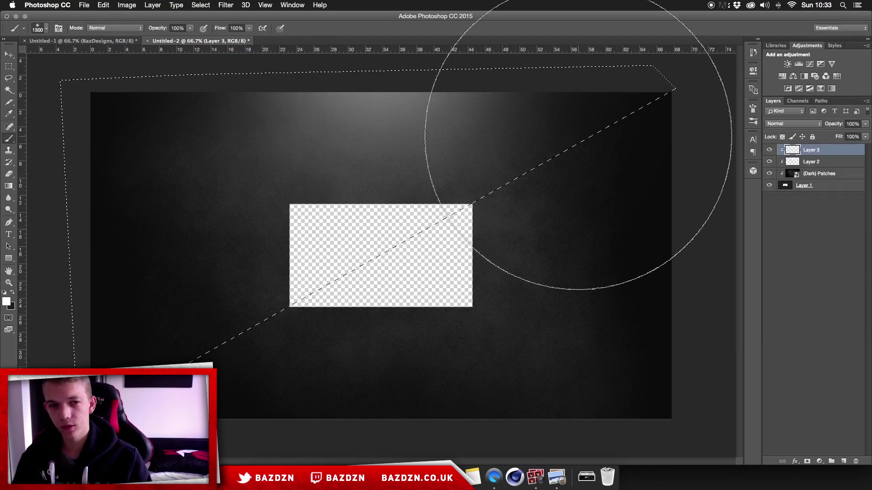
Paint a subtle white glow on Layer 3 inside the diagonal selection around the video opening, undoing overly strong strokes, and clear the selection.
{"action": "left_click", "coordinate": [404, 317]}
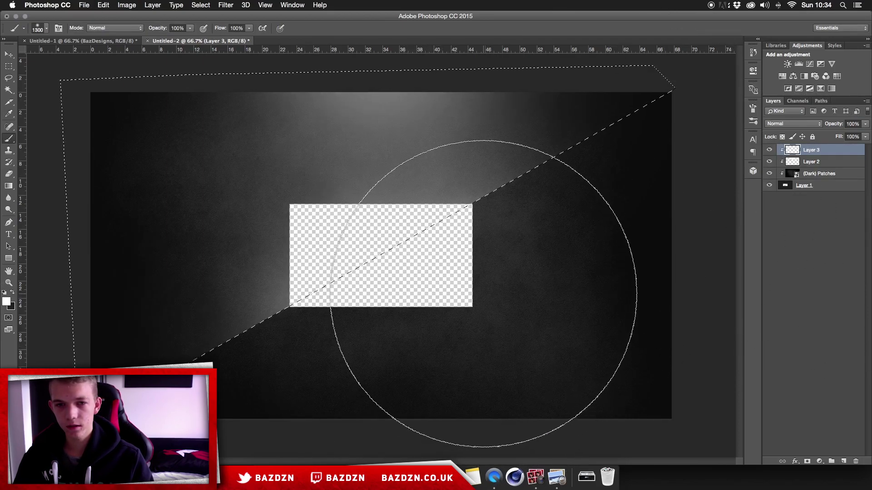
{"action": "left_click", "coordinate": [266, 208]}
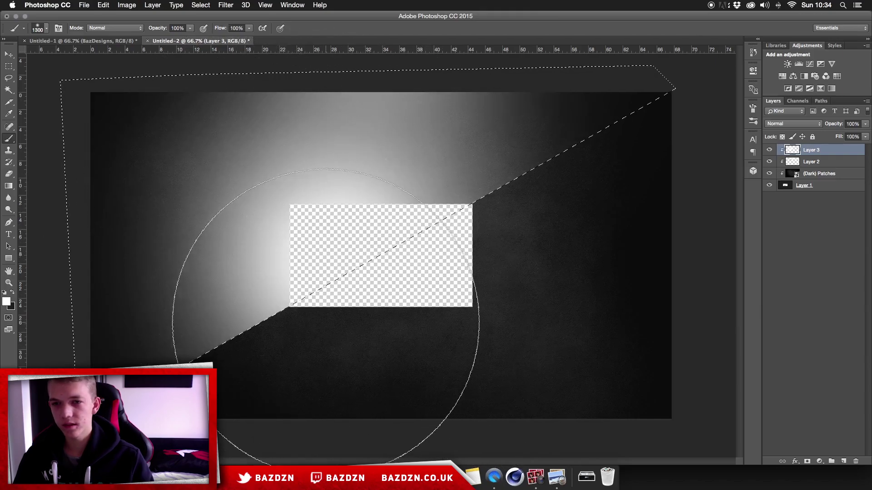
{"action": "key", "text": "super+z"}
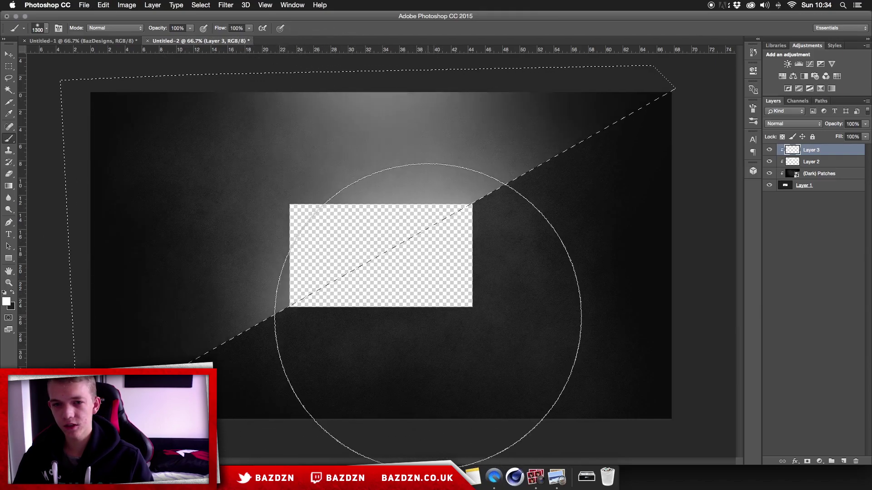
{"action": "key", "text": "super+z"}
{"action": "key", "text": "super+z"}
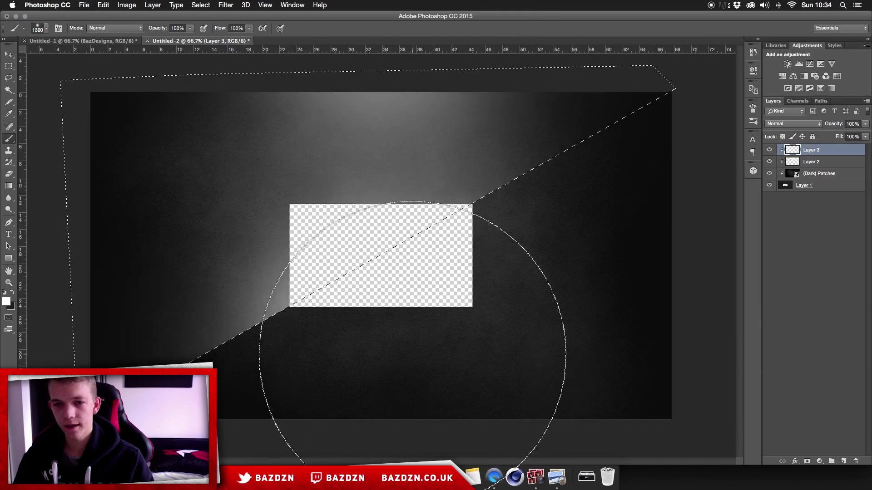
{"action": "key", "text": "super+z"}
{"action": "key", "text": "super+z"}
{"action": "key", "text": "super+d"}
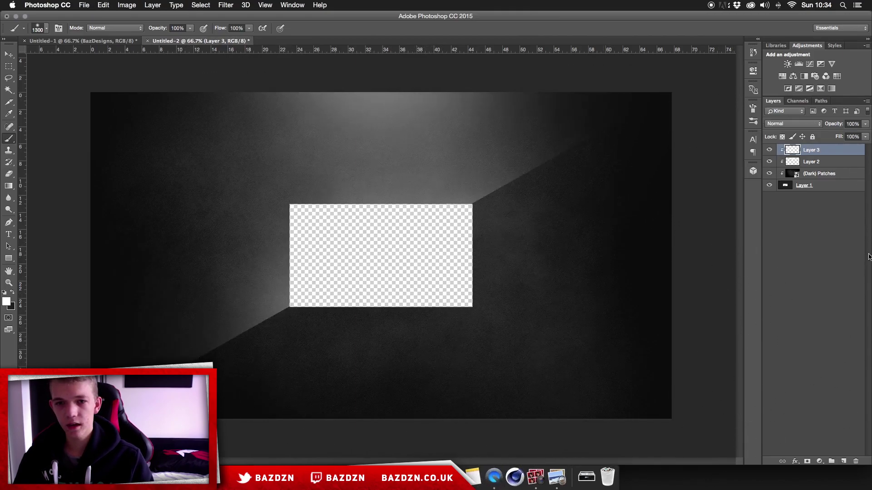
Lower the opacity of Layer 2 to 31%.
{"action": "left_click", "coordinate": [826, 173]}
{"action": "left_click", "coordinate": [823, 152]}
{"action": "left_click", "coordinate": [824, 161]}
{"action": "left_click_drag", "start_coordinate": [865, 123], "coordinate": [837, 135]}
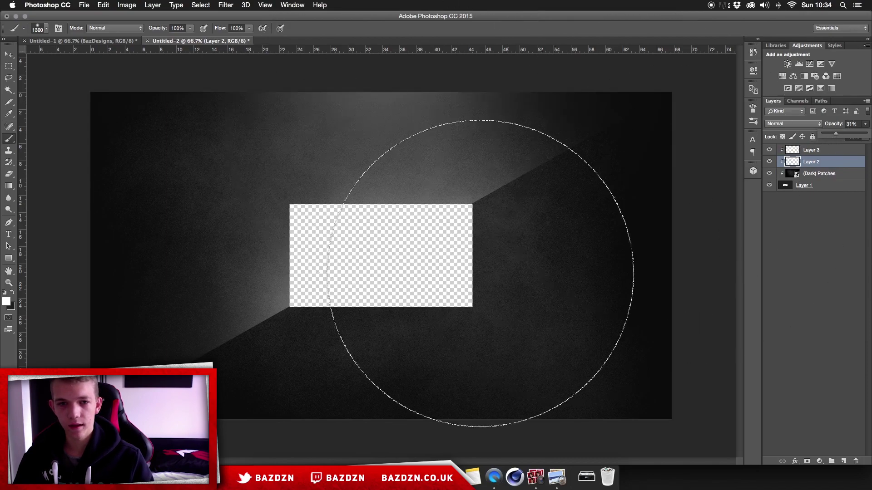
Lower the opacity of Layer 3, the diagonal glow, to 55%.
{"action": "key", "text": "alt+]"}
{"action": "left_click", "coordinate": [865, 124]}
{"action": "left_click_drag", "start_coordinate": [854, 133], "coordinate": [847, 134]}
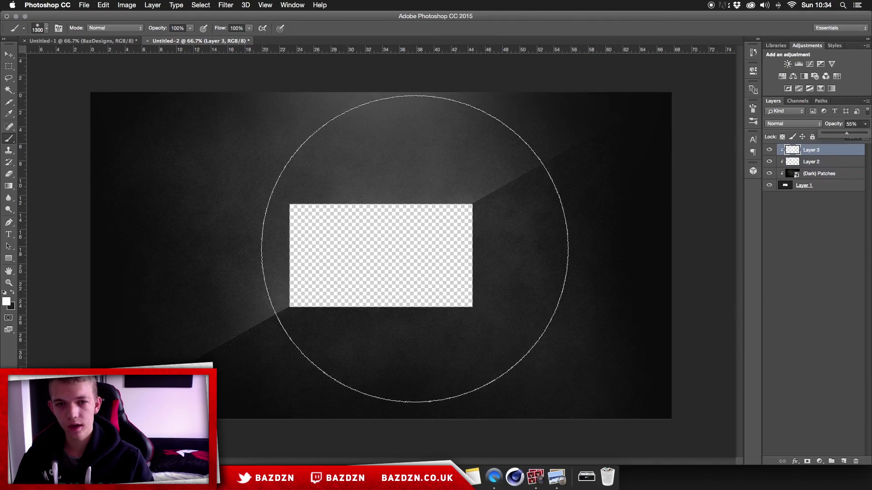
{"action": "key", "text": "super+plus"}
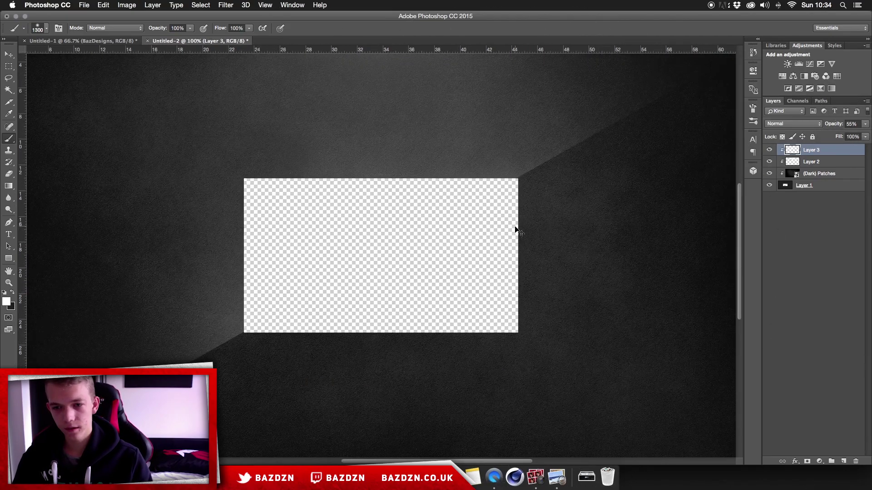
{"action": "key", "text": "super+minus"}
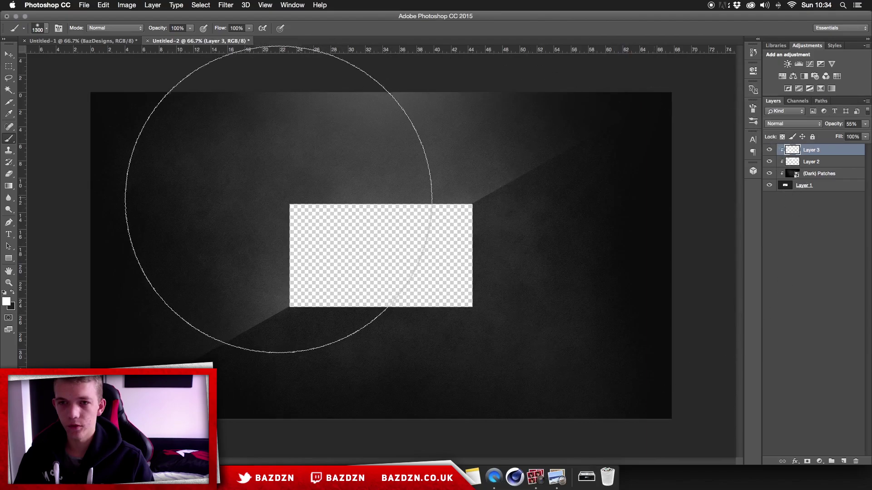
Open BazDesigns.png from the Branding, Baz, Logos, Vintage folder as its own document.
{"action": "key", "text": "v"}
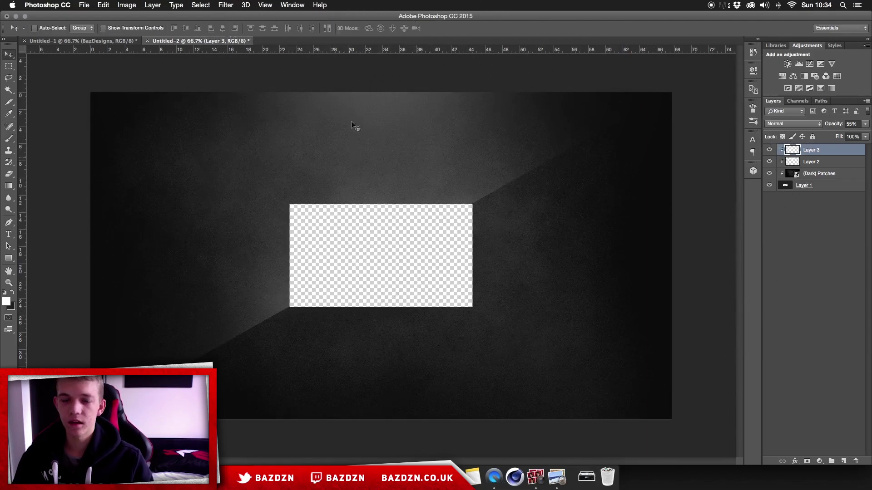
{"action": "left_click", "coordinate": [84, 5]}
{"action": "left_click", "coordinate": [91, 25]}
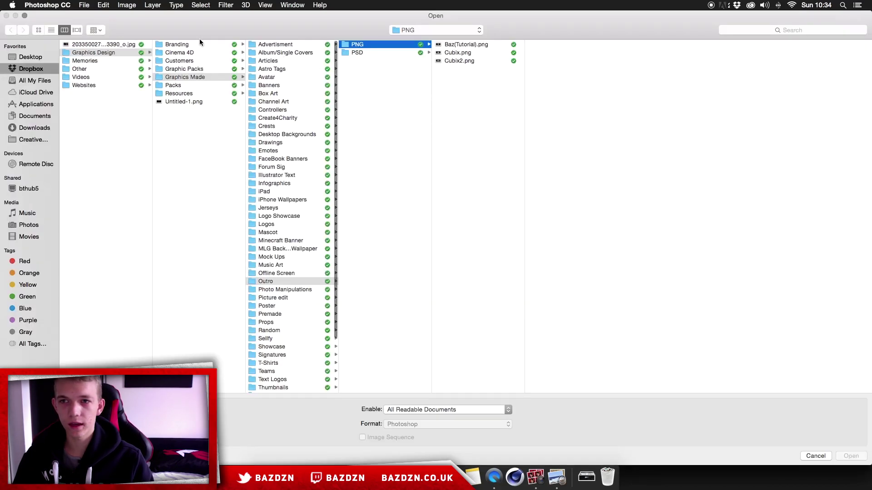
{"action": "left_click", "coordinate": [200, 44]}
{"action": "left_click", "coordinate": [289, 44]}
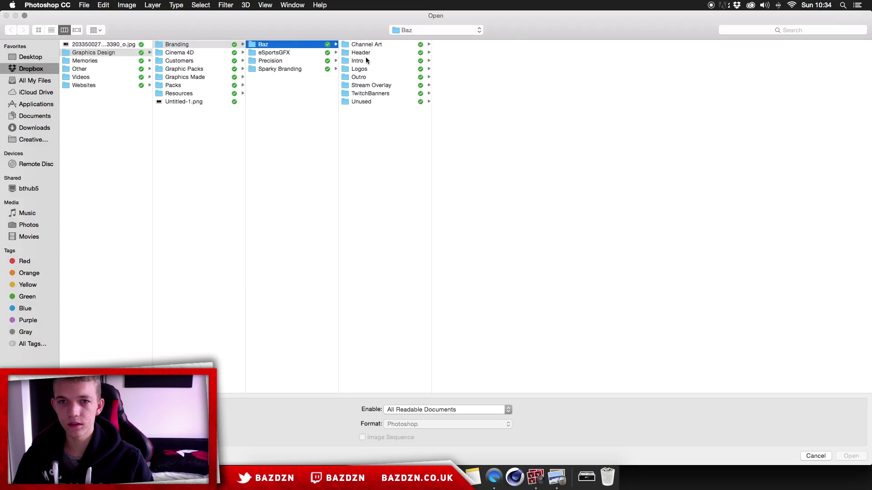
{"action": "left_click", "coordinate": [359, 69]}
{"action": "left_click", "coordinate": [452, 69]}
{"action": "left_click", "coordinate": [565, 53]}
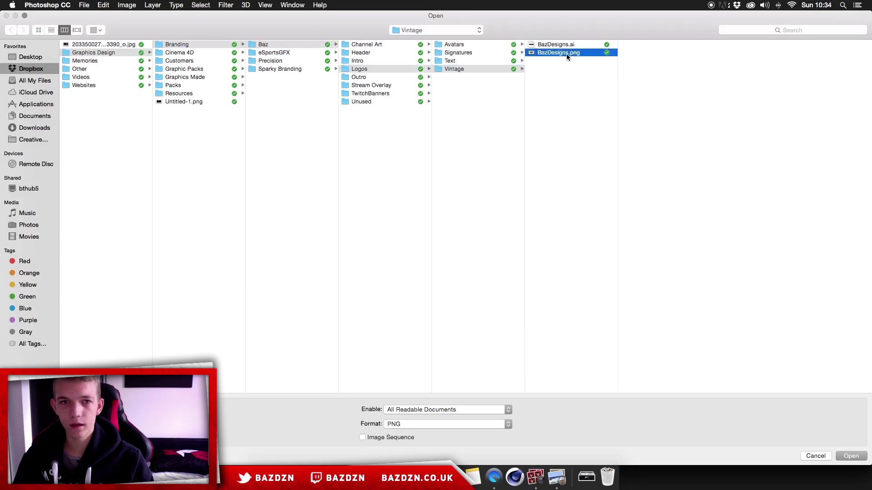
{"action": "left_click", "coordinate": [555, 45]}
{"action": "left_click", "coordinate": [554, 52]}
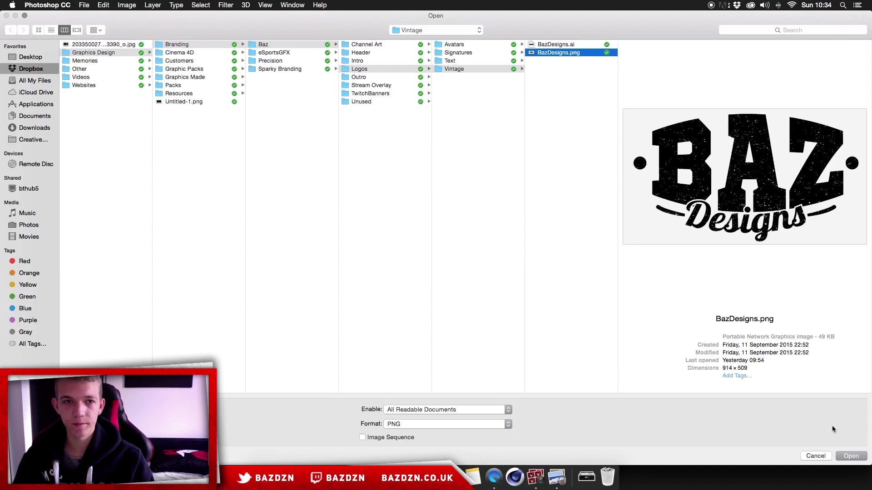
{"action": "left_click", "coordinate": [555, 45]}
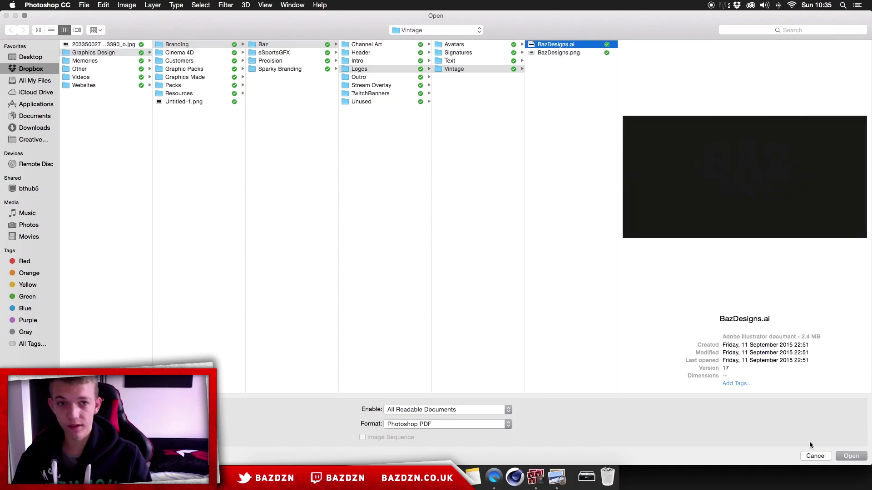
{"action": "left_click", "coordinate": [570, 52]}
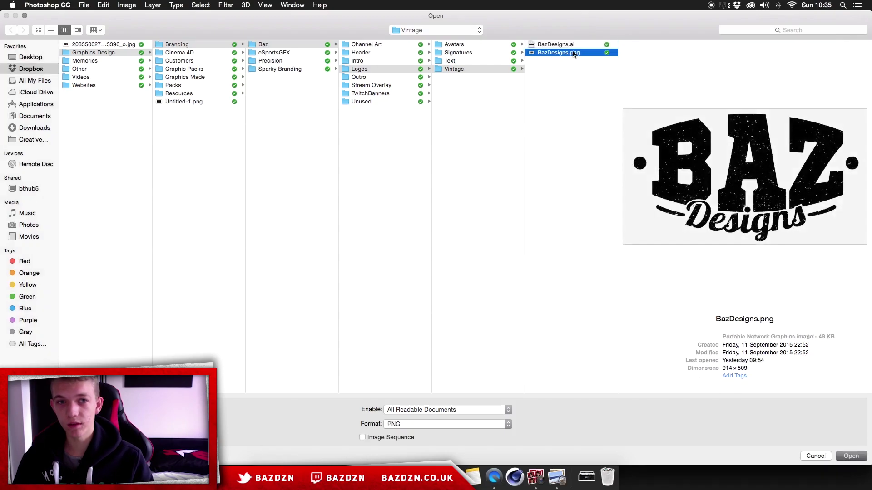
{"action": "double_click", "coordinate": [573, 55]}
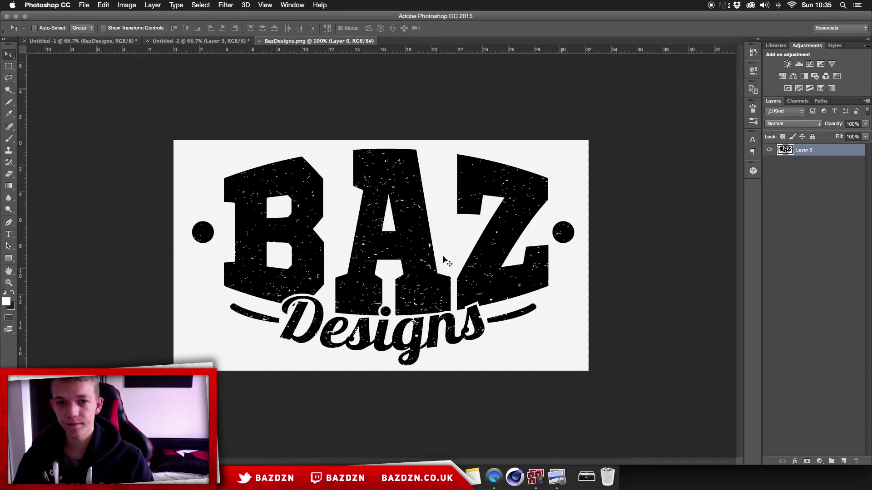
{"action": "key", "text": "super+a"}
{"action": "key", "text": "BackSpace"}
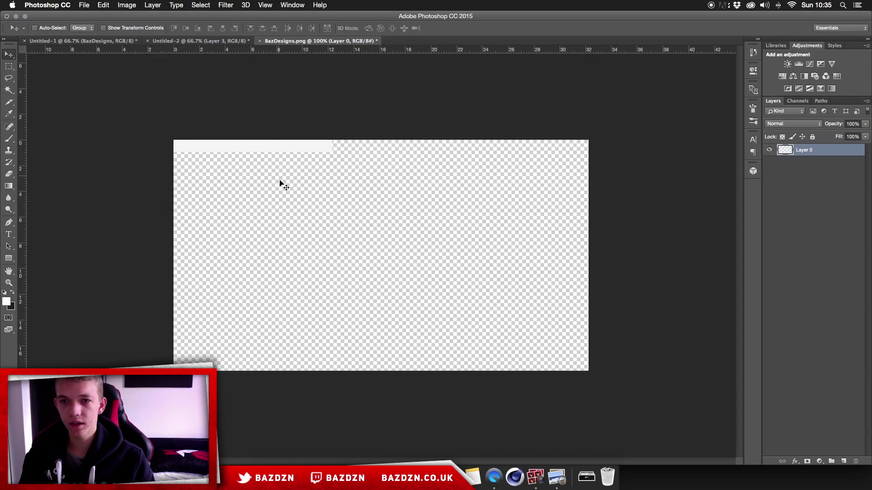
{"action": "key", "text": "super+z"}
{"action": "key", "text": "super+z"}
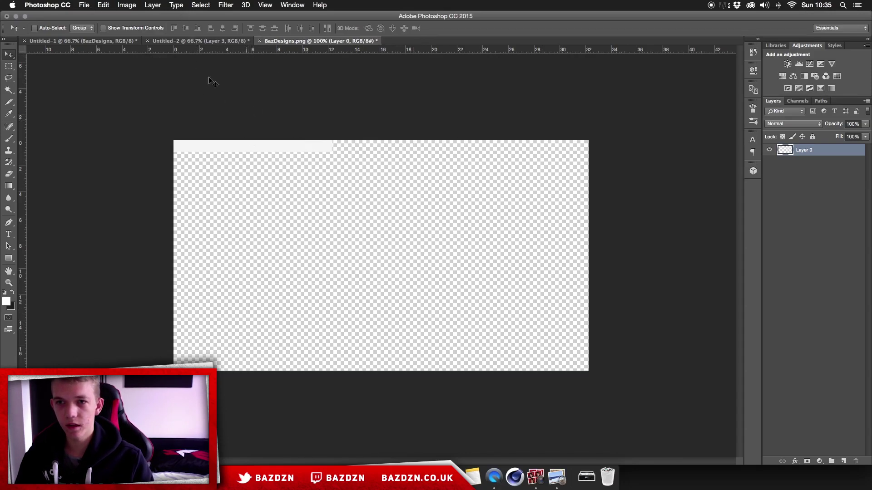
{"action": "key", "text": "super+z"}
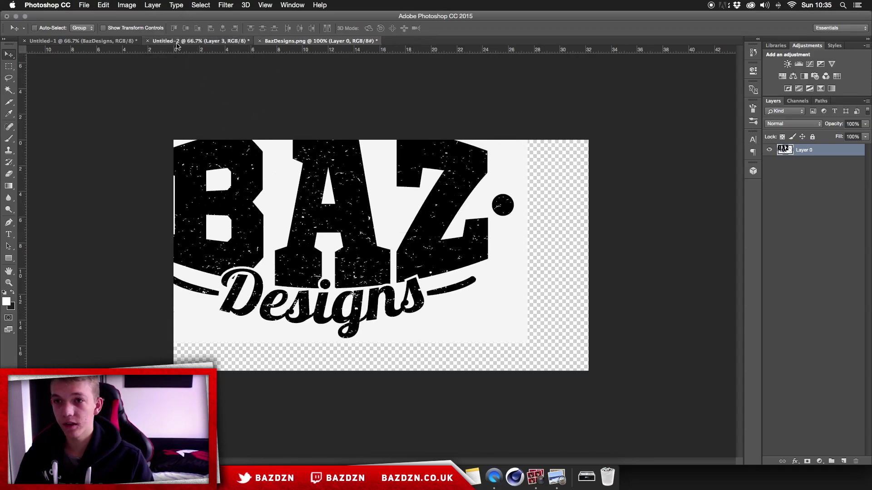
Switch to the Untitled-2 document and place BazDesigns.ai as an embedded smart object cropped to its bounding box.
{"action": "left_click", "coordinate": [177, 42]}
{"action": "left_click", "coordinate": [84, 5]}
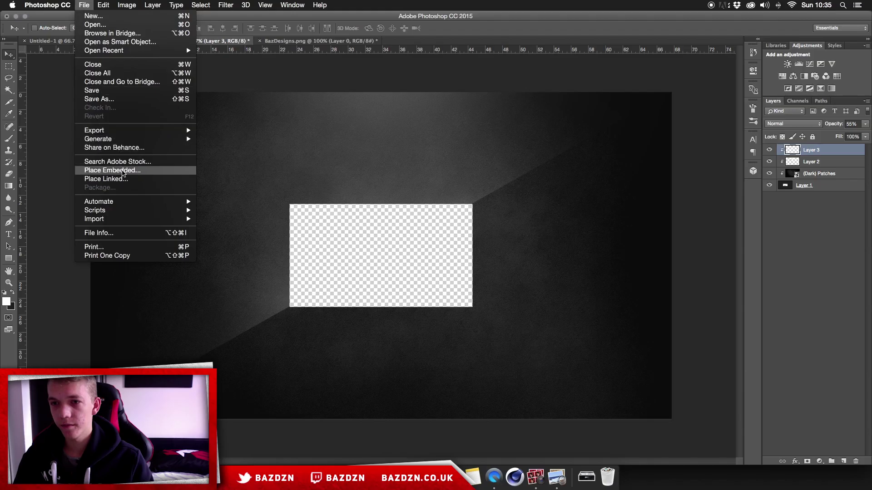
{"action": "left_click", "coordinate": [112, 170]}
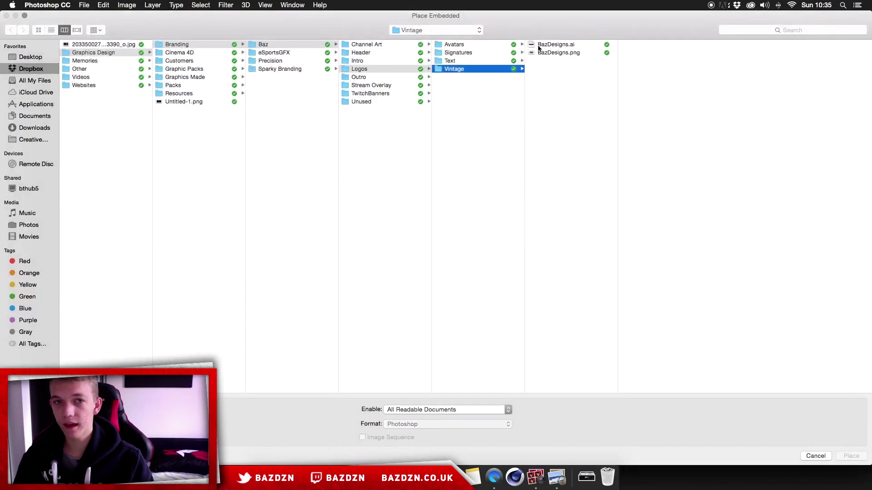
{"action": "left_click", "coordinate": [558, 53]}
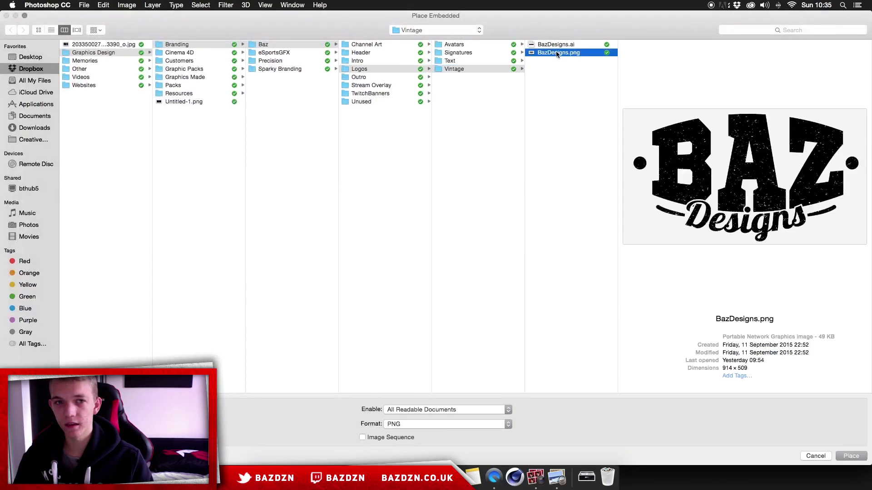
{"action": "left_click", "coordinate": [560, 44]}
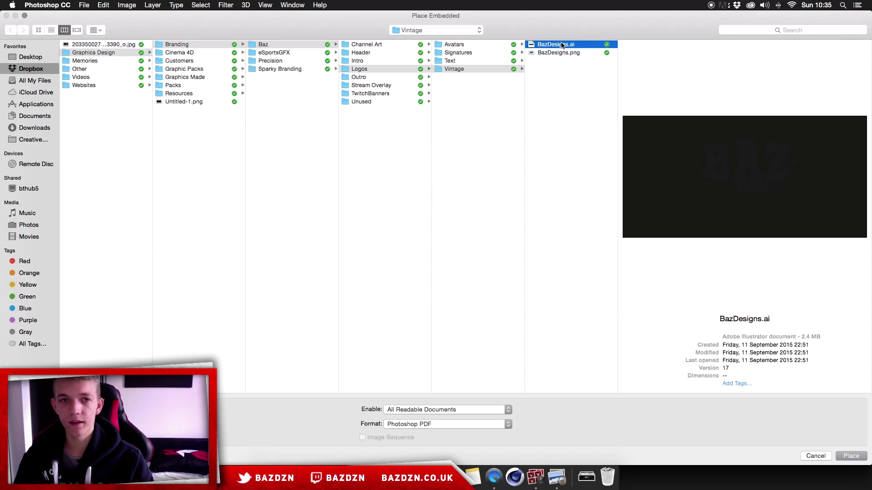
{"action": "double_click", "coordinate": [563, 45]}
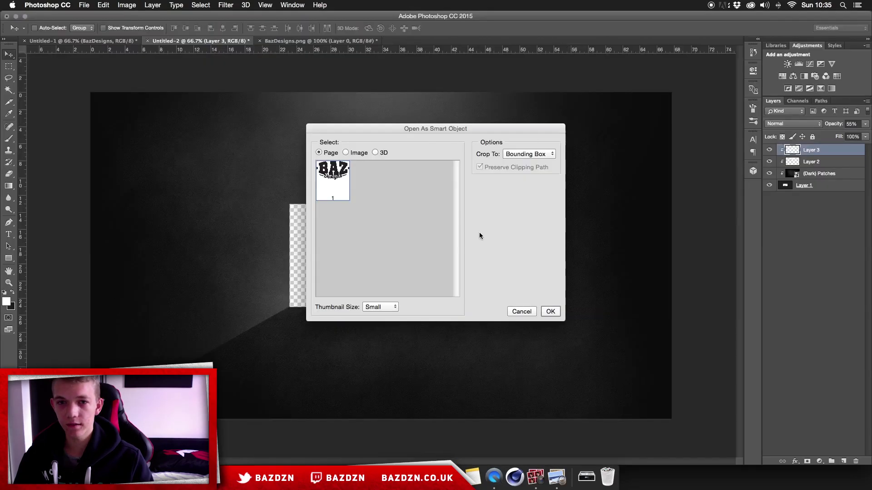
{"action": "left_click", "coordinate": [549, 312]}
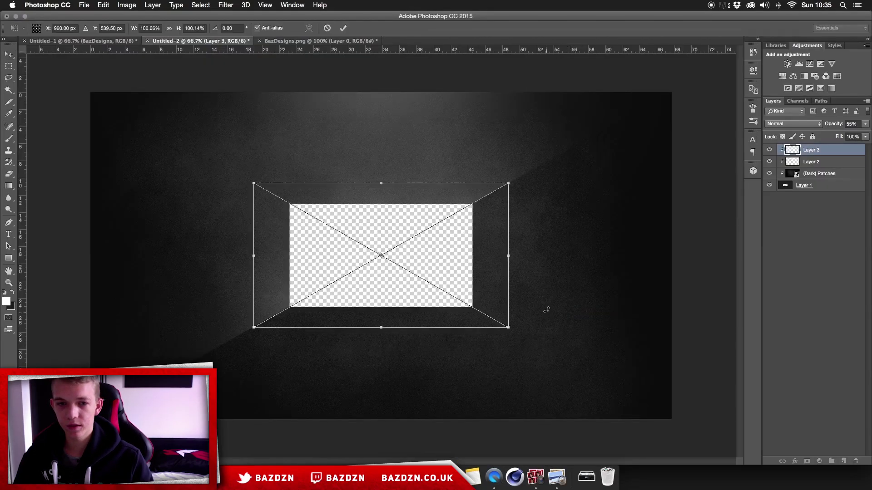
Try moving the placed logo up over the video opening and enlarging it to about 468%, then discard the placement.
{"action": "left_click_drag", "start_coordinate": [458, 291], "coordinate": [458, 205]}
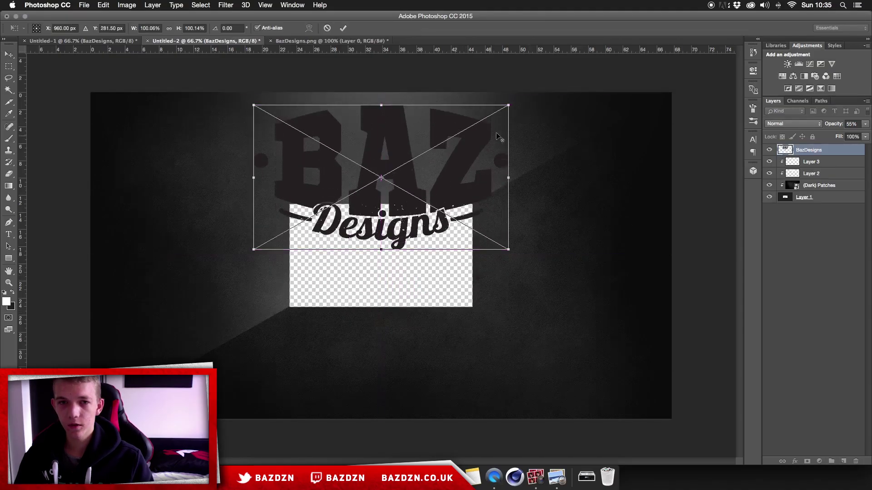
{"action": "key", "text": "super+minus"}
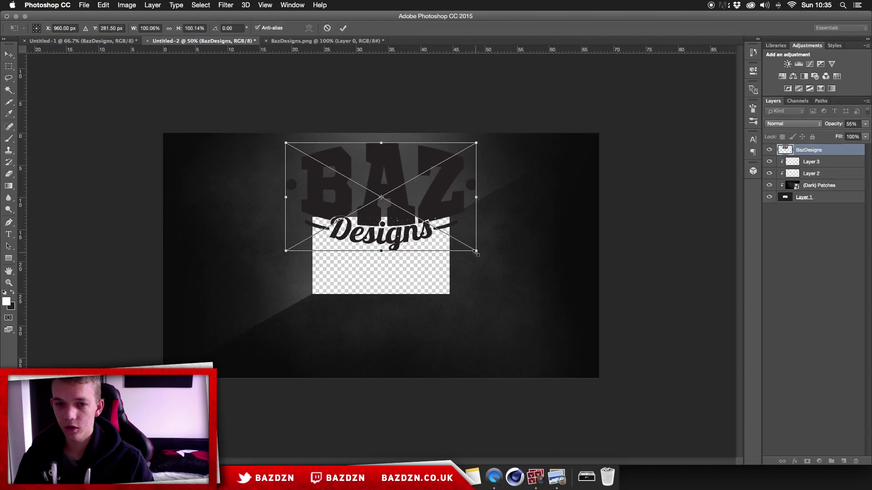
{"action": "left_click_drag", "start_coordinate": [477, 252], "coordinate": [871, 382]}
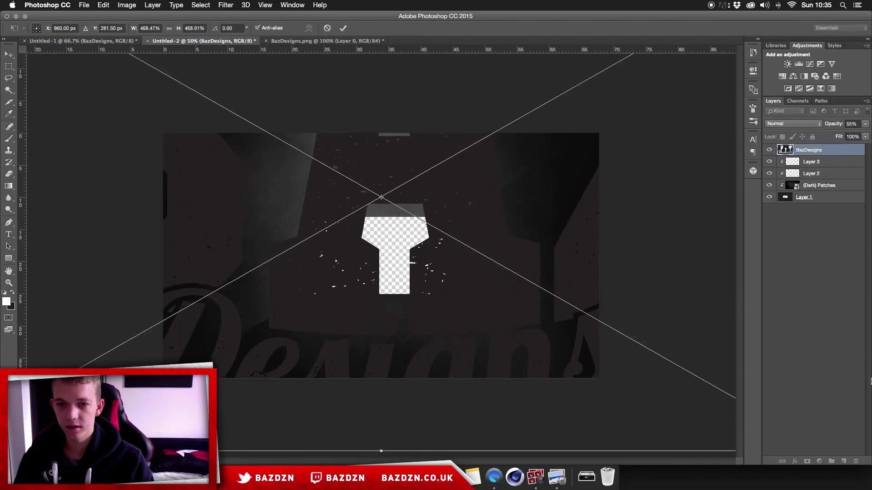
{"action": "key", "text": "Escape"}
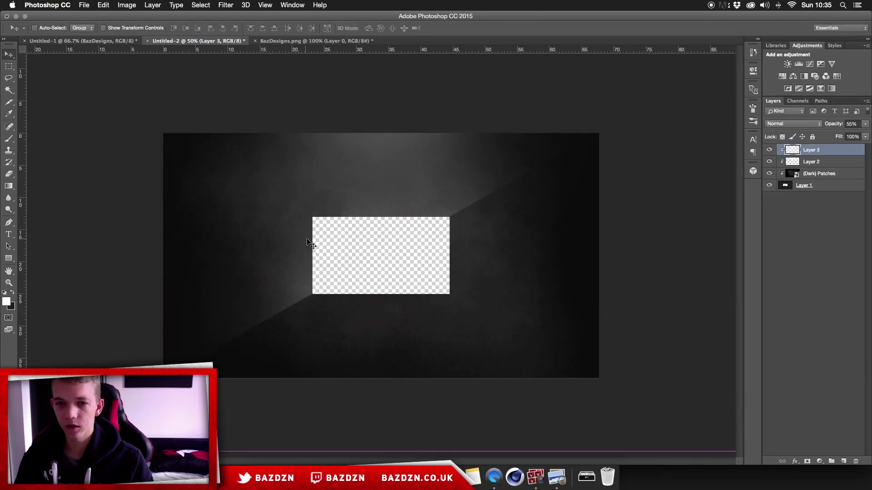
Place BazDesigns.ai from the Vintage folder into the outro as an embedded smart object.
{"action": "left_click", "coordinate": [84, 5]}
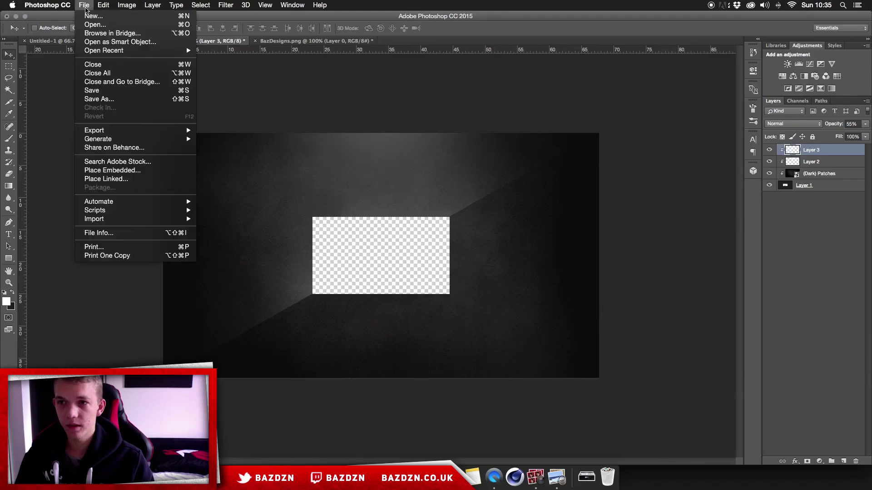
{"action": "left_click", "coordinate": [112, 170]}
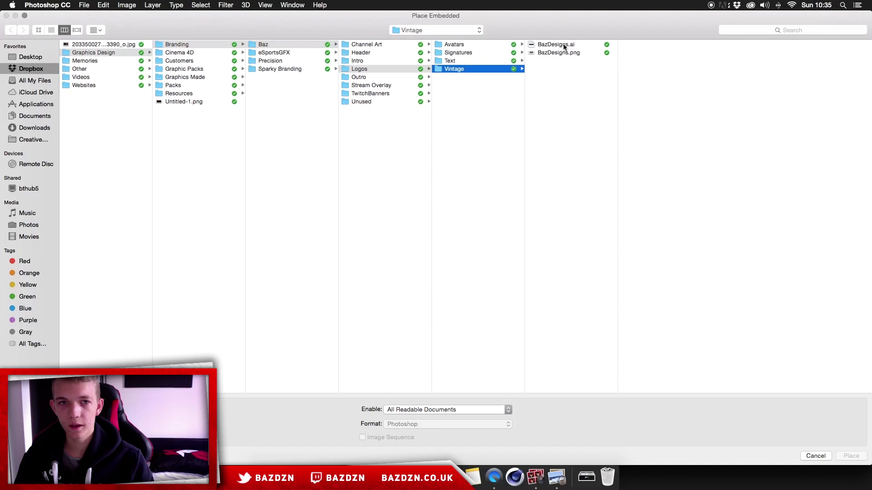
{"action": "left_click", "coordinate": [564, 45]}
{"action": "double_click", "coordinate": [563, 44]}
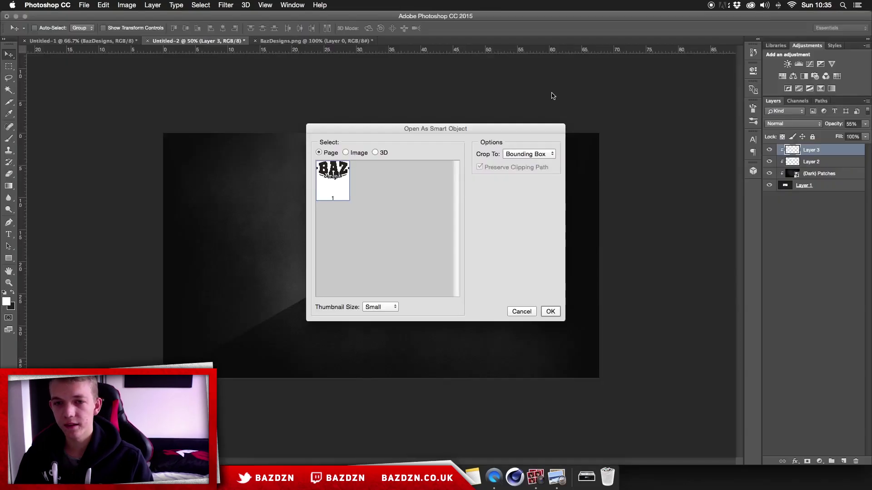
{"action": "key", "text": "Return"}
Scale the placed logo down proportionally, position it centred above the video opening, and commit the placement.
{"action": "key", "text": "super+minus"}
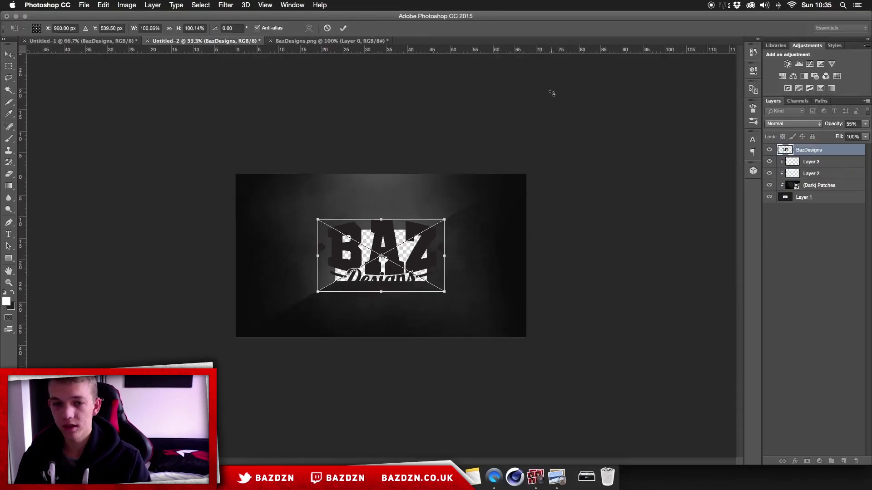
{"action": "key", "text": "super+equal"}
{"action": "left_click_drag", "start_coordinate": [477, 202], "coordinate": [447, 174]}
{"action": "left_click_drag", "start_coordinate": [426, 202], "coordinate": [416, 181]}
{"action": "key", "text": "super+equal"}
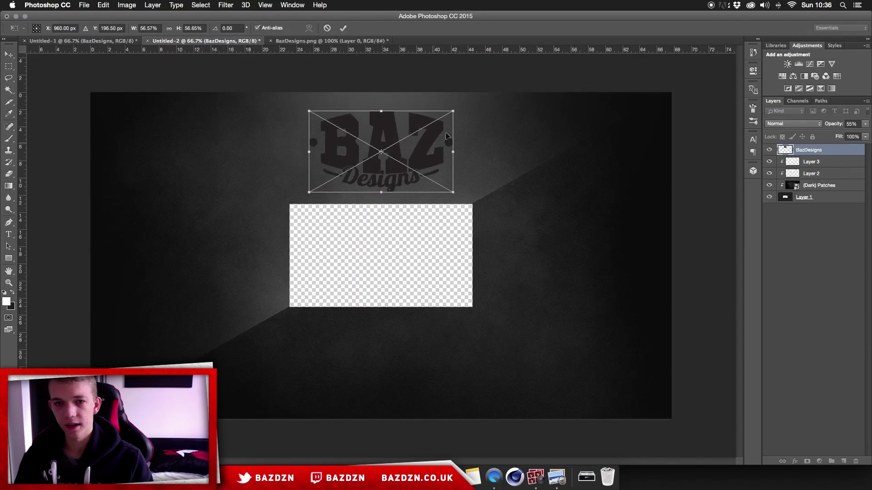
{"action": "left_click_drag", "start_coordinate": [451, 114], "coordinate": [402, 129]}
{"action": "key", "text": "Return"}
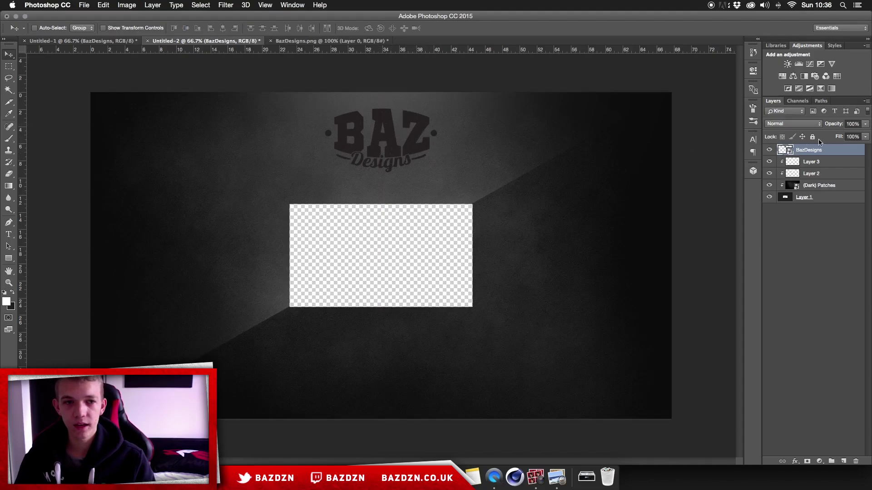
Check the logo in the Untitled-1 example, then give the BazDesigns layer in Untitled-2 a white ffffff Color Overlay at 100% opacity.
{"action": "left_click", "coordinate": [132, 41]}
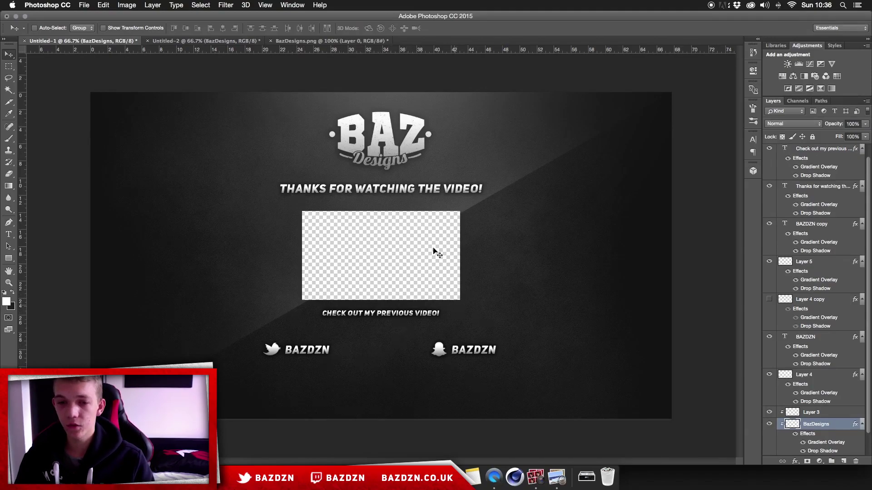
{"action": "left_click", "coordinate": [179, 41]}
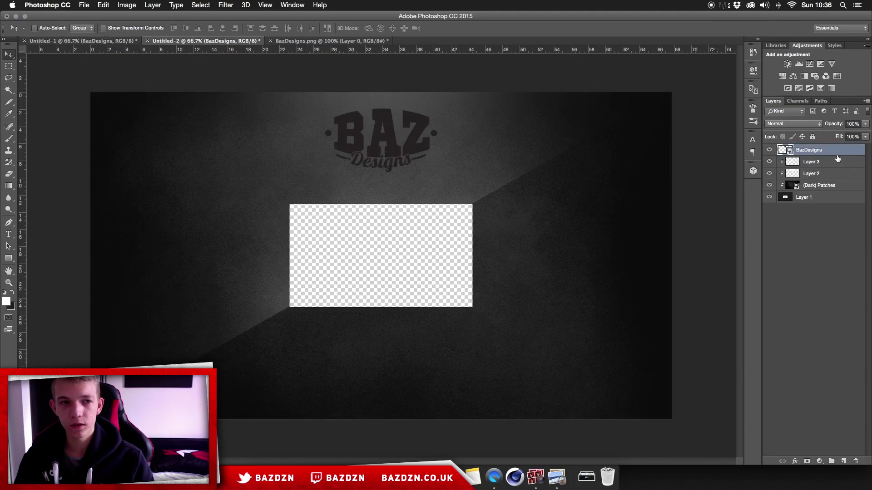
{"action": "double_click", "coordinate": [833, 152]}
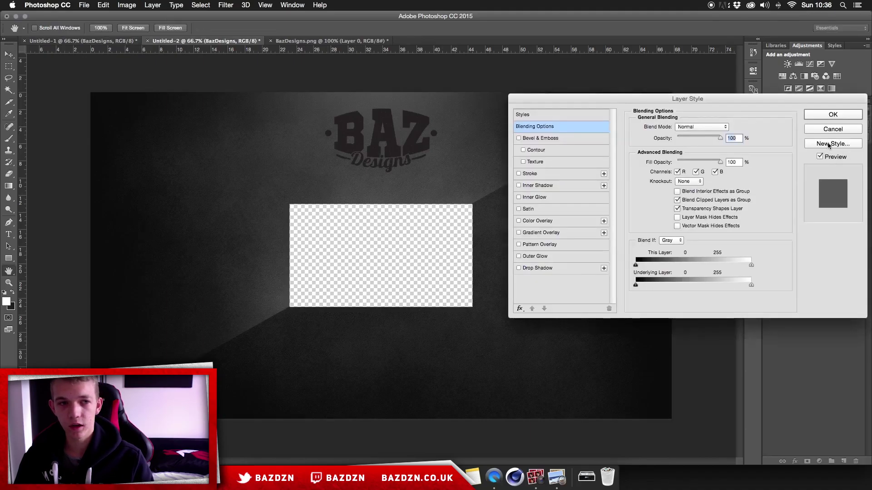
{"action": "left_click", "coordinate": [538, 221]}
{"action": "left_click", "coordinate": [731, 129]}
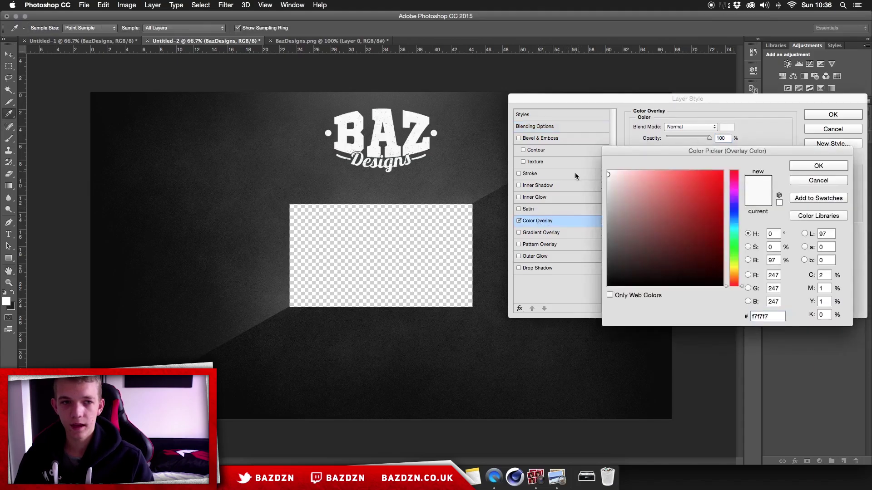
{"action": "left_click_drag", "start_coordinate": [610, 174], "coordinate": [584, 156]}
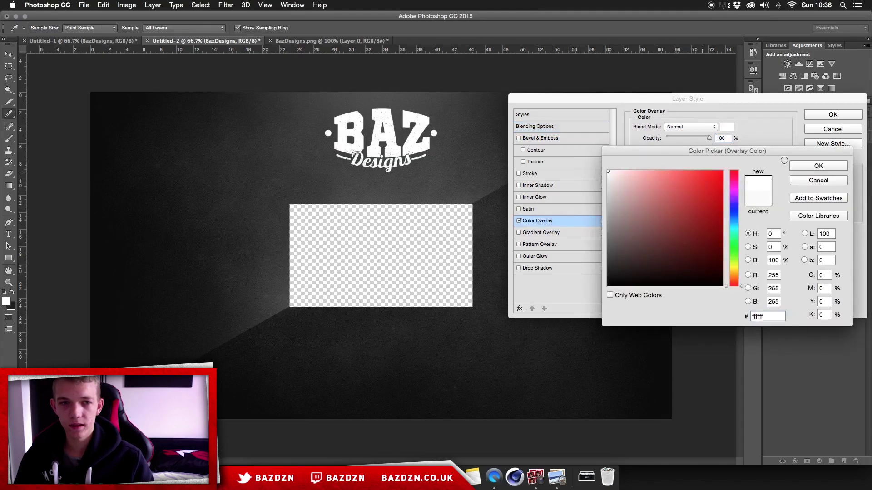
{"action": "left_click", "coordinate": [817, 166]}
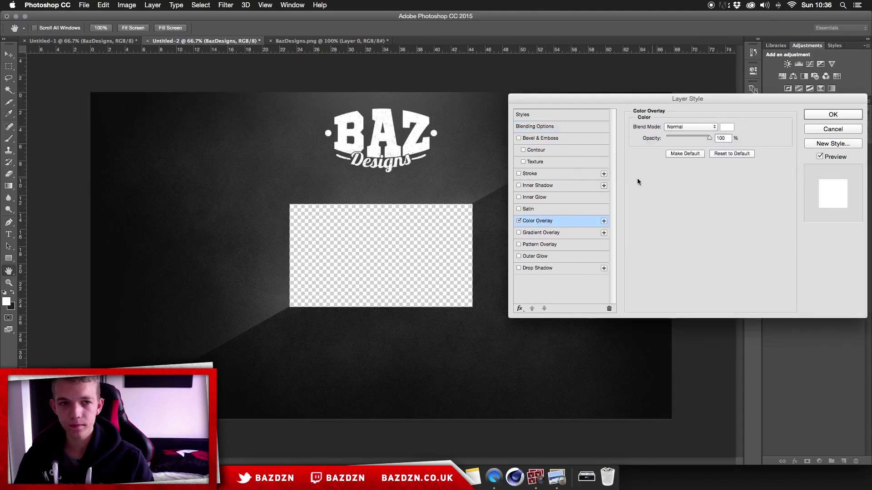
{"action": "left_click", "coordinate": [833, 115]}
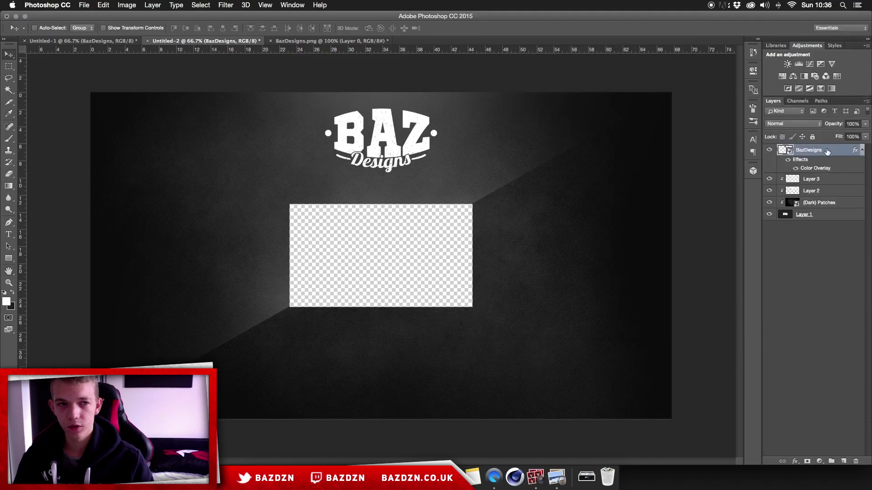
Rasterize the BazDesigns layer's existing layer style and enable a Gradient Overlay on the layer.
{"action": "right_click", "coordinate": [826, 152]}
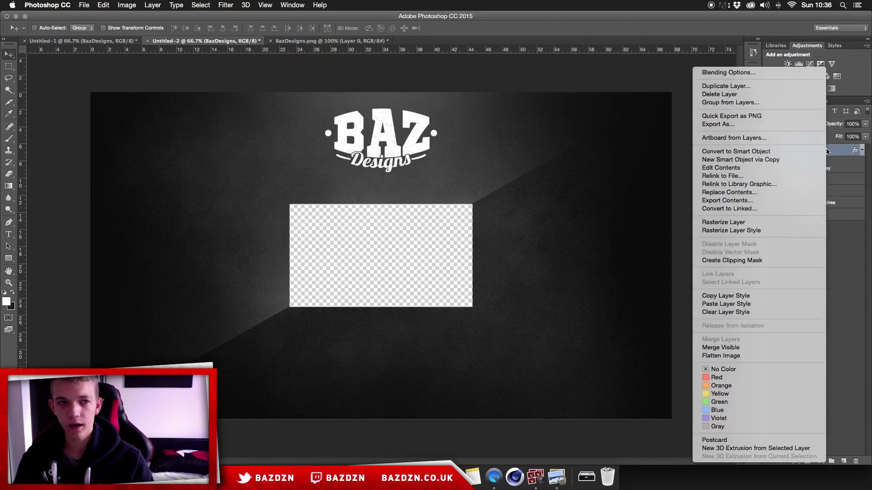
{"action": "left_click", "coordinate": [753, 230]}
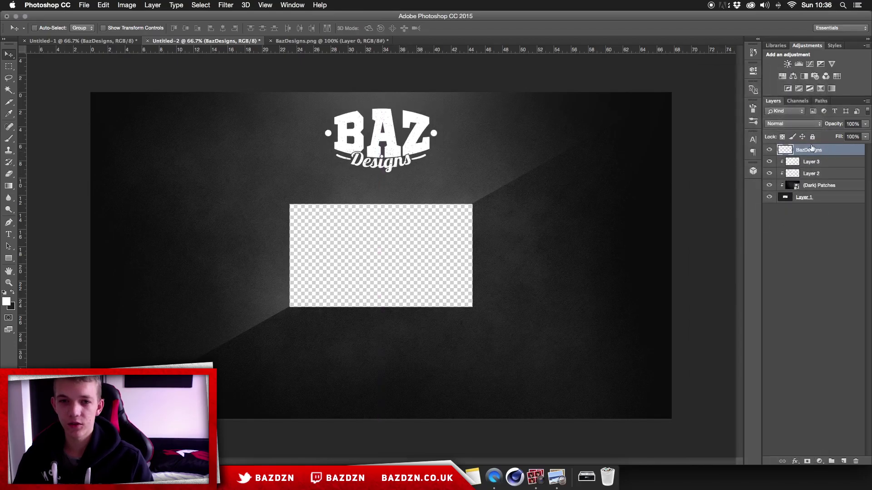
{"action": "double_click", "coordinate": [847, 154]}
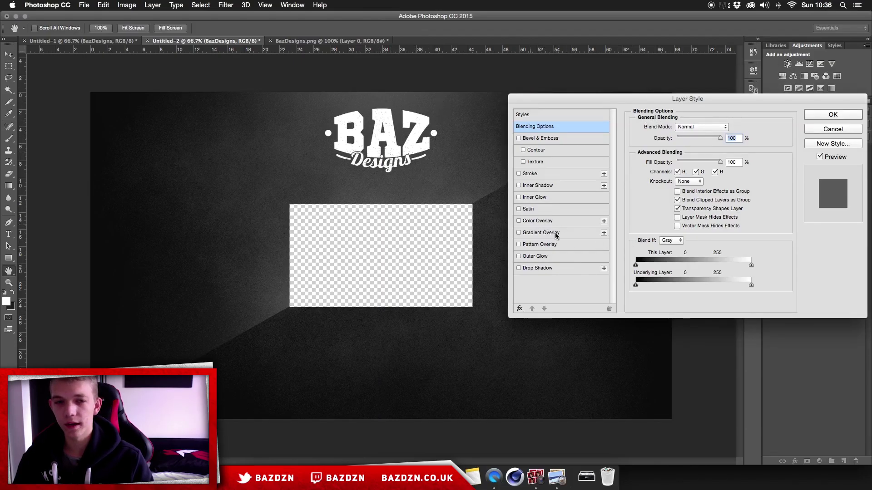
{"action": "left_click", "coordinate": [541, 232]}
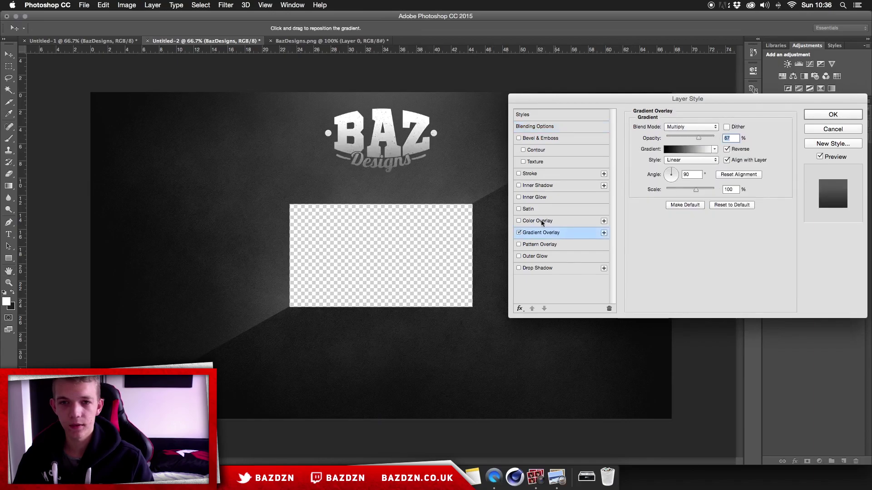
Try the logo's gradient overlay at 100% opacity in Normal mode, and settle on Multiply at 57% opacity.
{"action": "left_click_drag", "start_coordinate": [702, 138], "coordinate": [715, 138]}
{"action": "left_click", "coordinate": [691, 127]}
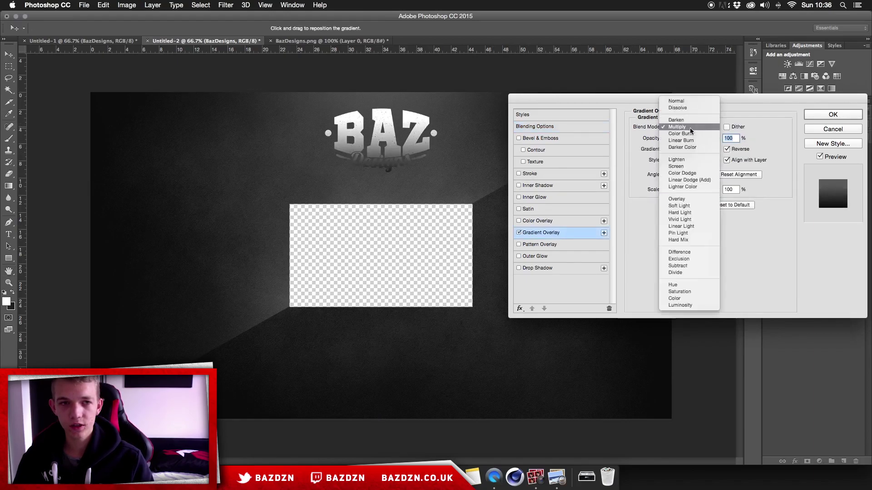
{"action": "left_click", "coordinate": [681, 125]}
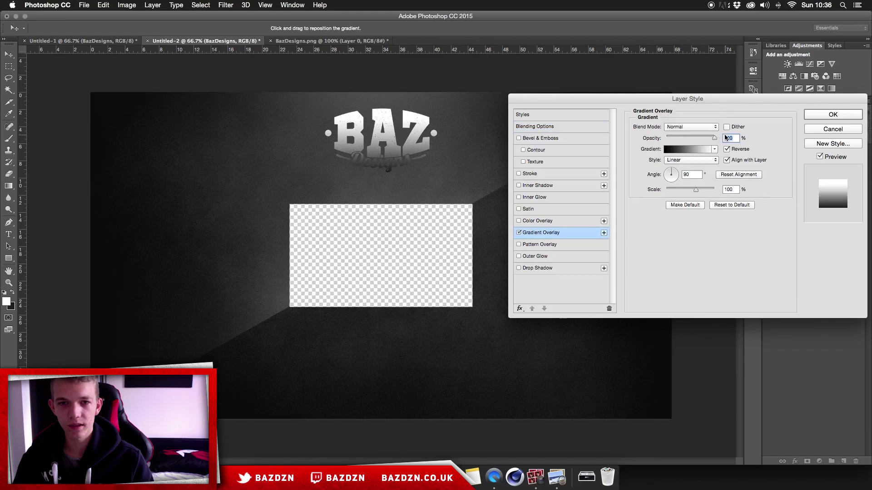
{"action": "left_click", "coordinate": [703, 130]}
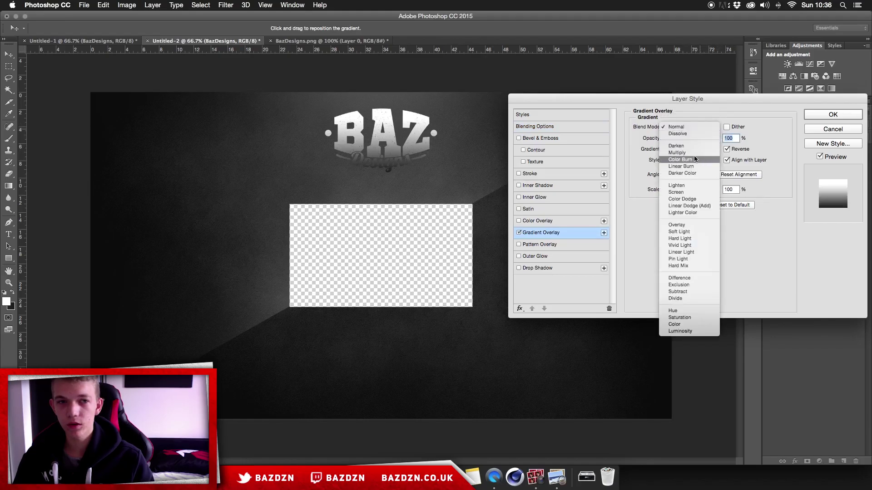
{"action": "left_click", "coordinate": [677, 118]}
{"action": "left_click", "coordinate": [683, 125]}
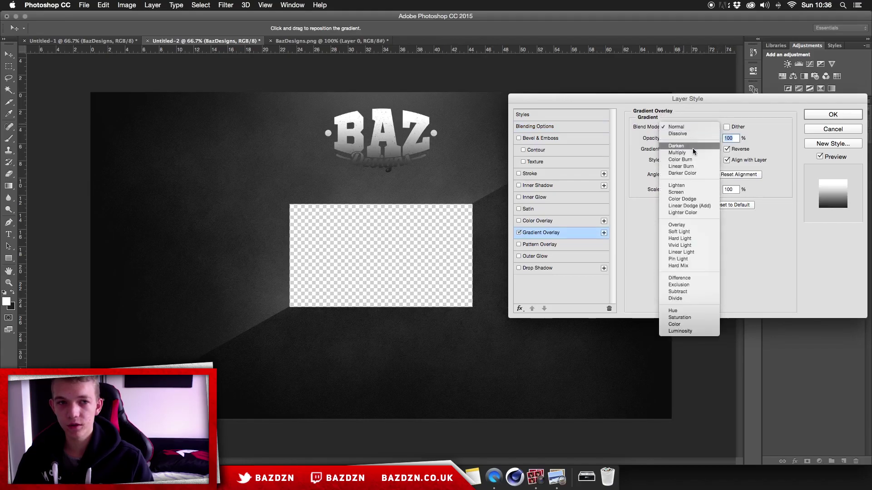
{"action": "left_click", "coordinate": [690, 152]}
{"action": "left_click_drag", "start_coordinate": [713, 137], "coordinate": [694, 138]}
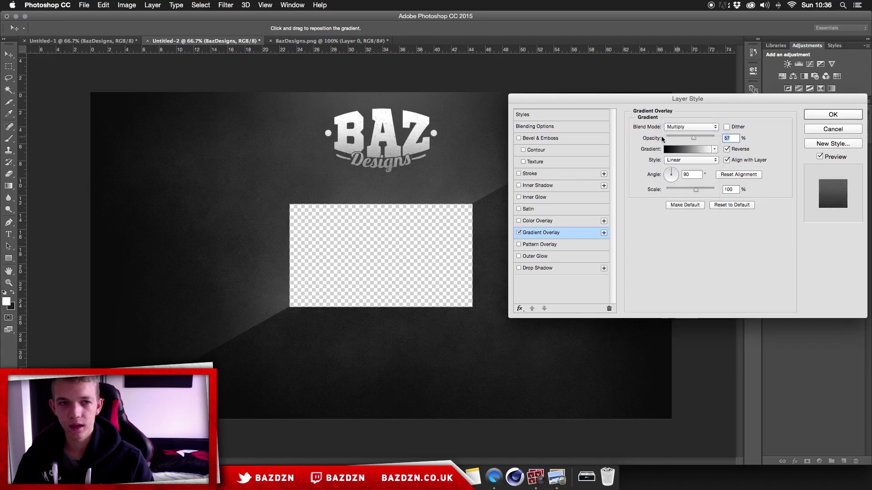
{"action": "mouse_move", "coordinate": [418, 156]}
{"action": "left_mouse_down"}
{"action": "mouse_move", "coordinate": [414, 123]}
{"action": "mouse_move", "coordinate": [415, 245]}
{"action": "mouse_move", "coordinate": [419, 86]}
{"action": "mouse_move", "coordinate": [415, 255]}
{"action": "mouse_move", "coordinate": [415, 133]}
{"action": "mouse_move", "coordinate": [414, 141]}
{"action": "left_mouse_up"}
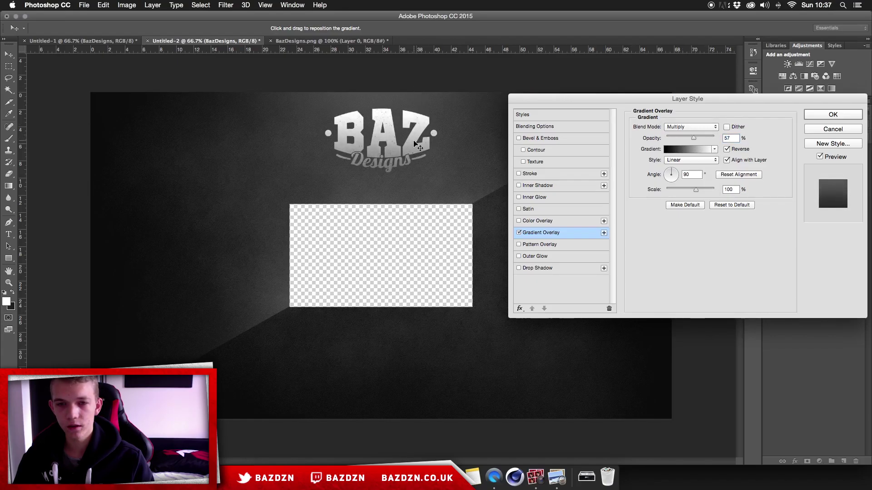
Add a Drop Shadow to the logo with 27% spread and 21 px size, and apply the layer style.
{"action": "left_click", "coordinate": [555, 269]}
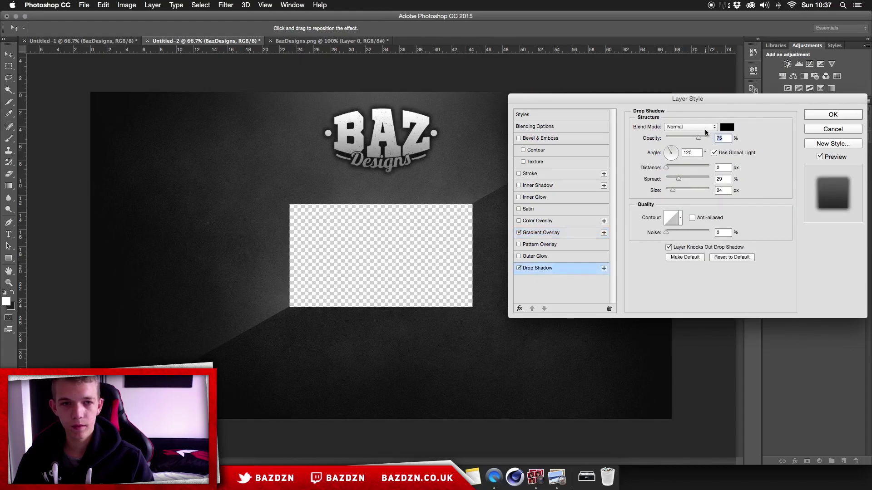
{"action": "left_click", "coordinate": [722, 154]}
{"action": "left_click_drag", "start_coordinate": [674, 191], "coordinate": [672, 190]}
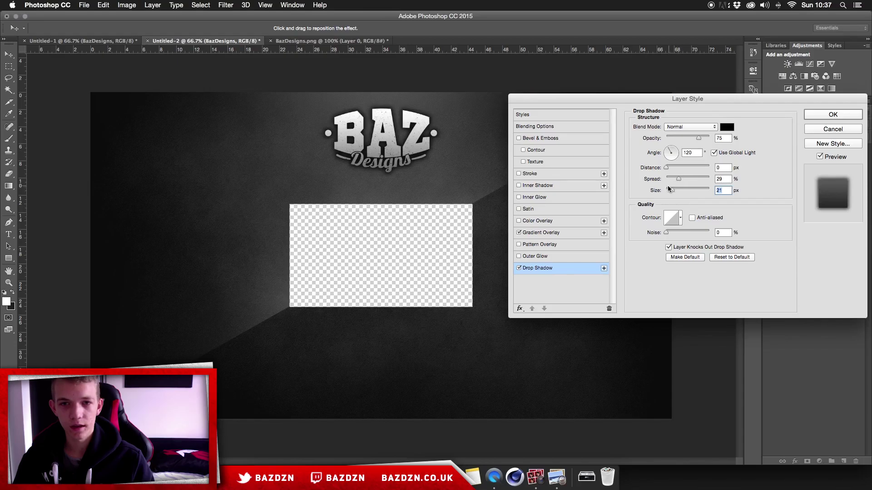
{"action": "mouse_move", "coordinate": [673, 177]}
{"action": "left_mouse_down"}
{"action": "mouse_move", "coordinate": [688, 178]}
{"action": "mouse_move", "coordinate": [678, 179]}
{"action": "left_mouse_up"}
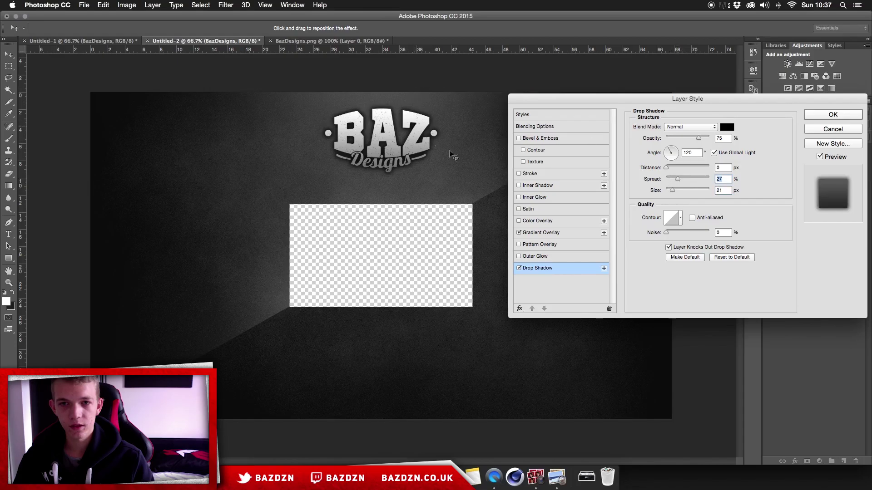
{"action": "left_click", "coordinate": [725, 191]}
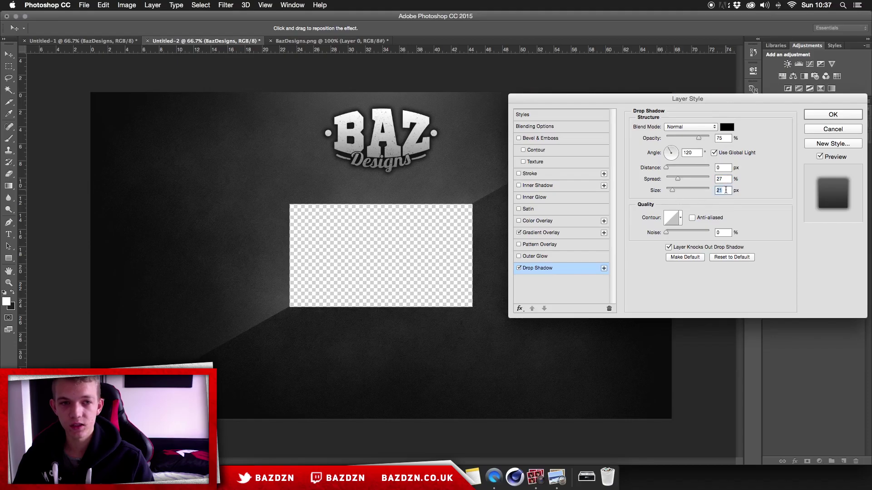
{"action": "key", "text": "Return"}
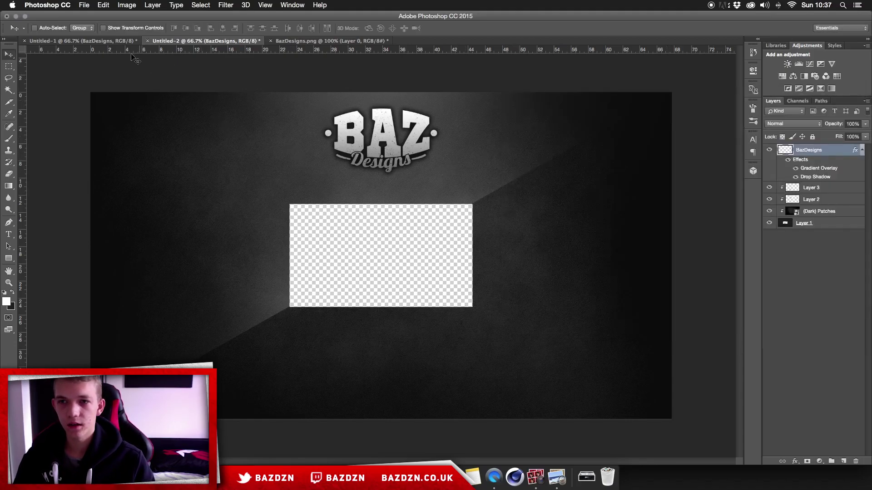
Check the Untitled-1 example, then scale the logo in Untitled-2 down slightly and proportionally about its centre.
{"action": "left_click", "coordinate": [82, 40]}
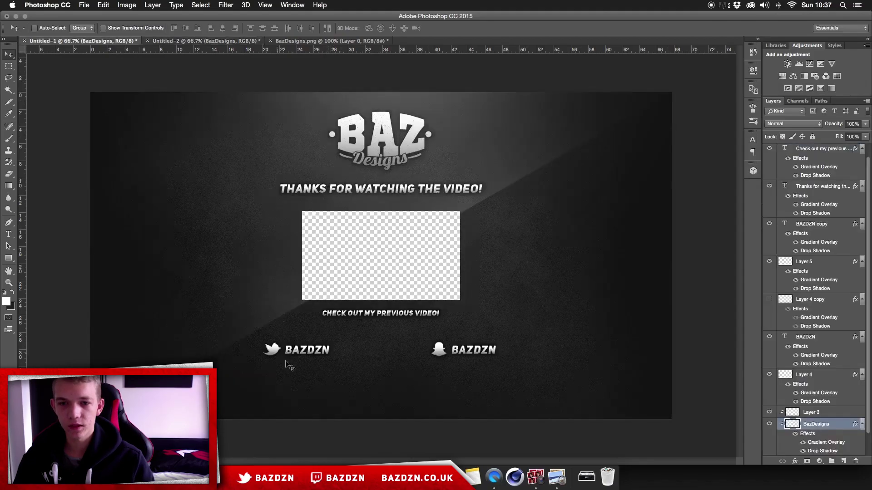
{"action": "left_click", "coordinate": [229, 41]}
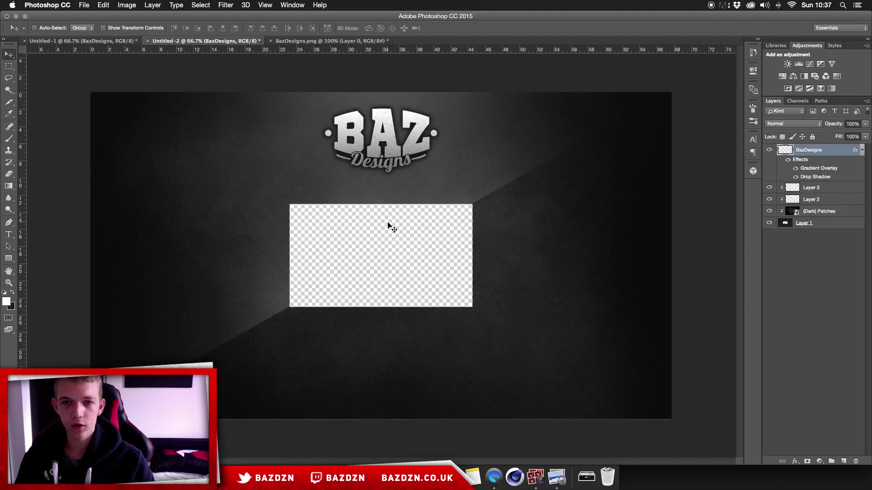
{"action": "key", "text": "t"}
{"action": "key", "text": "ctrl+t"}
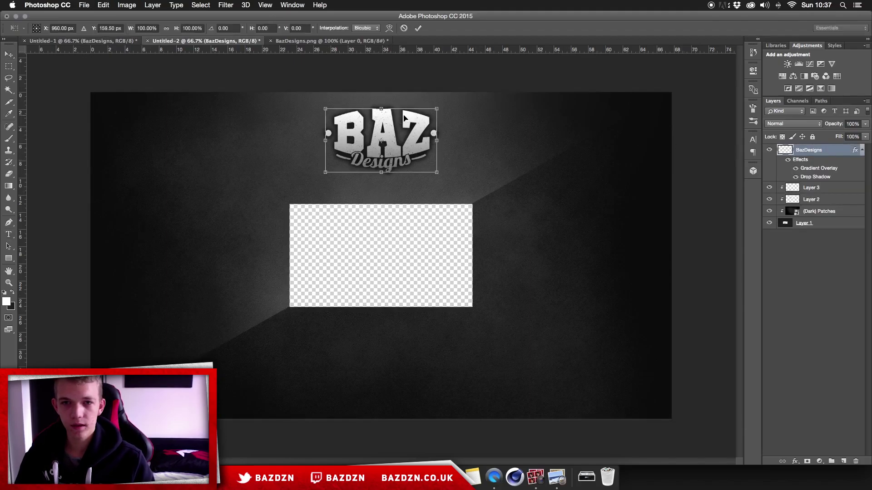
{"action": "left_click_drag", "start_coordinate": [439, 106], "coordinate": [429, 112]}
{"action": "key", "text": "Return"}
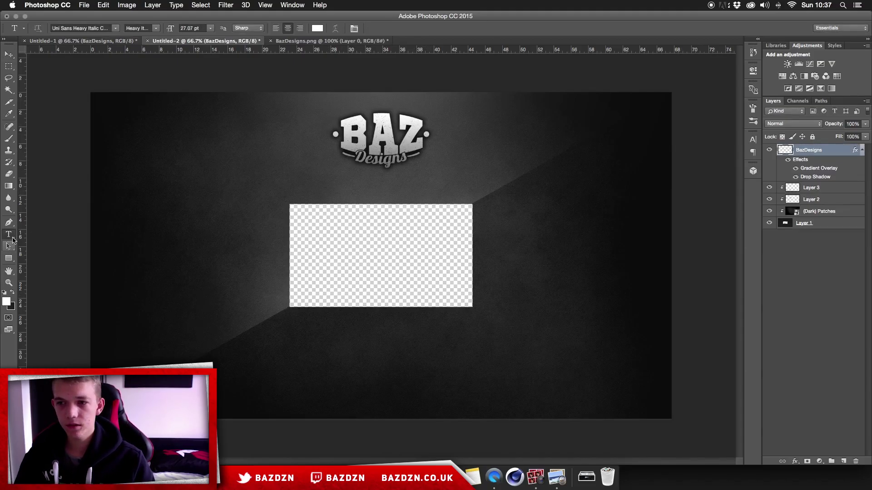
Add the text line THANKS FOR WATCHING THE VIDEO! between the logo and the video opening.
{"action": "left_click", "coordinate": [353, 191]}
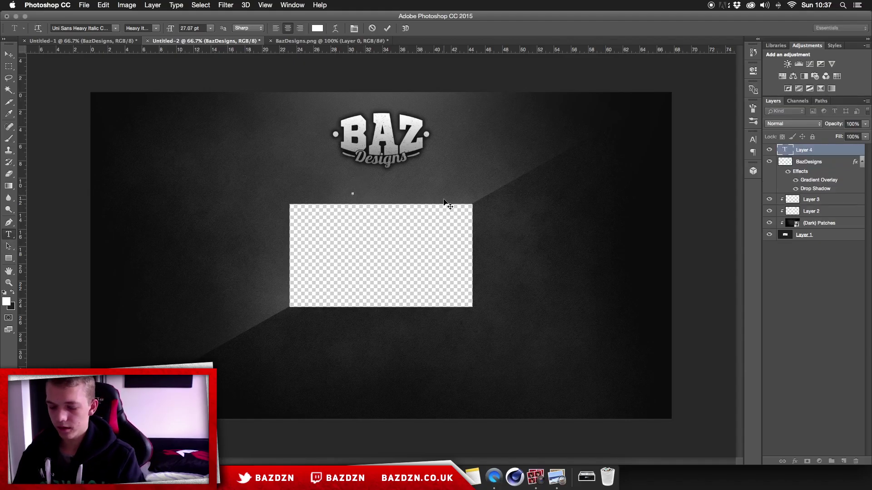
{"action": "type", "text": "THANKS FOR "}
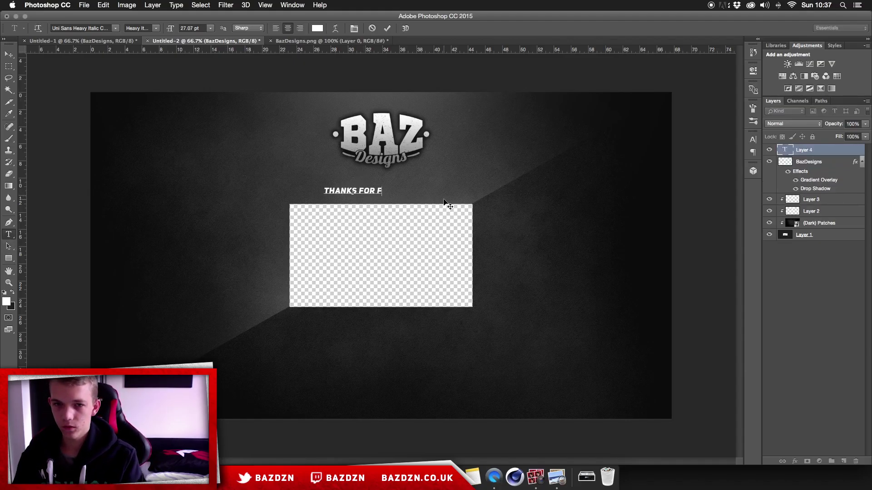
{"action": "type", "text": "WATCHING T"}
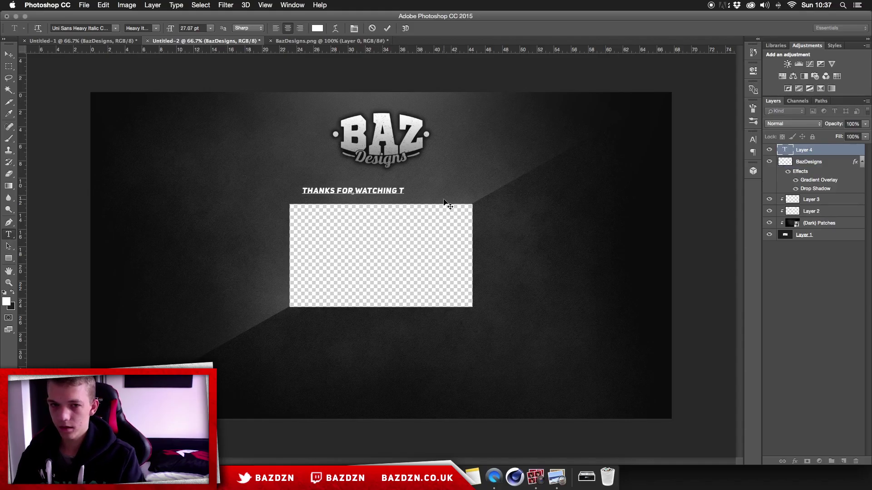
{"action": "type", "text": "HE VIDEO"}
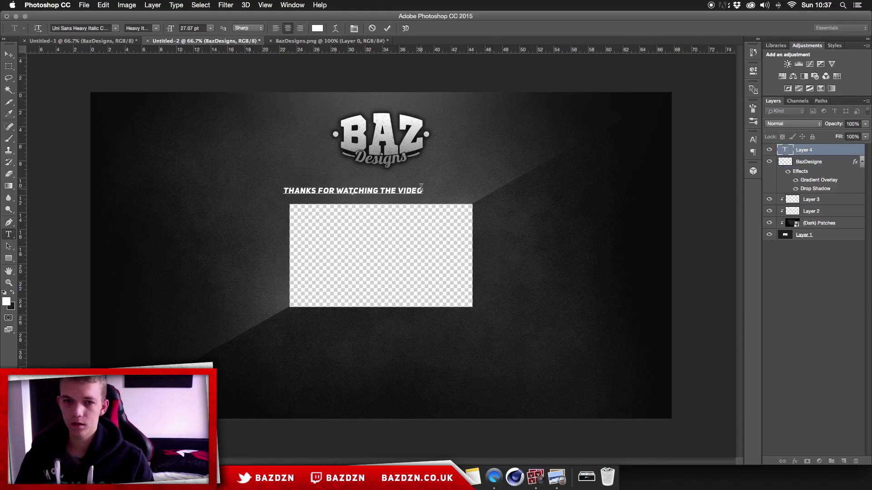
{"action": "key", "text": "super"}
{"action": "type", "text": "!"}
Enlarge the thanks line to about 39.15 pt, centre it above the video opening, and commit the text.
{"action": "left_click_drag", "start_coordinate": [426, 187], "coordinate": [395, 190]}
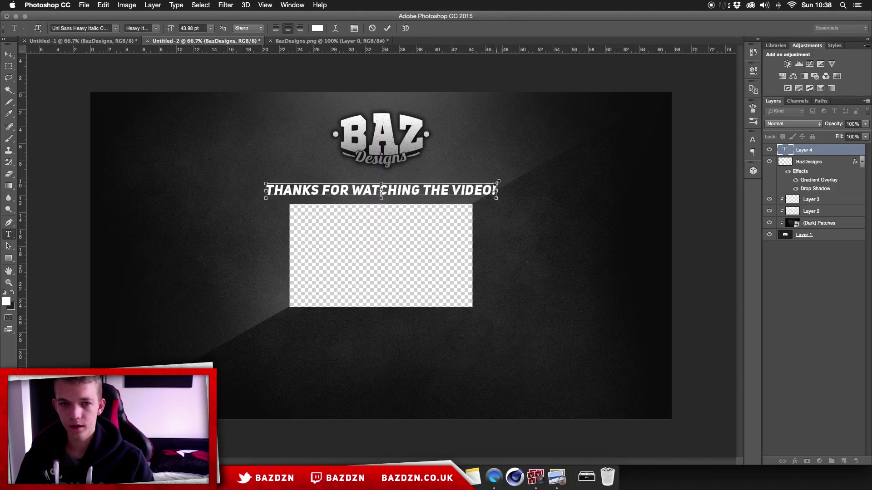
{"action": "left_click_drag", "start_coordinate": [496, 183], "coordinate": [484, 184]}
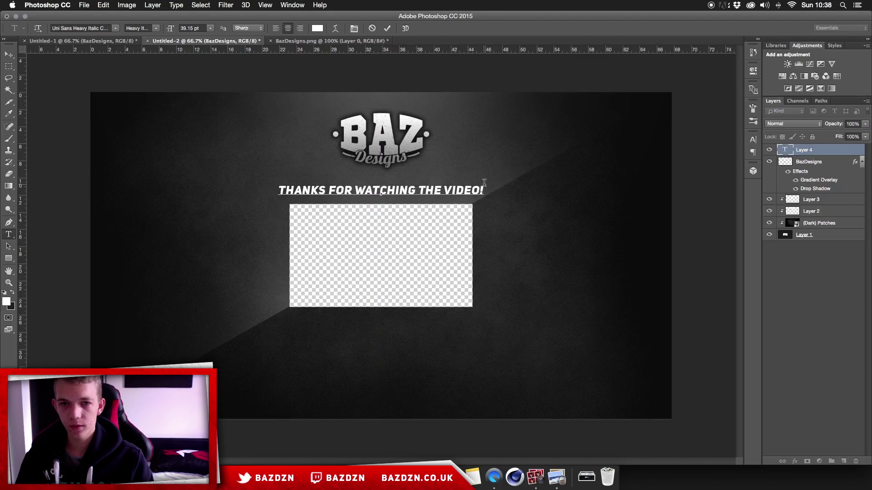
{"action": "left_click", "coordinate": [386, 28]}
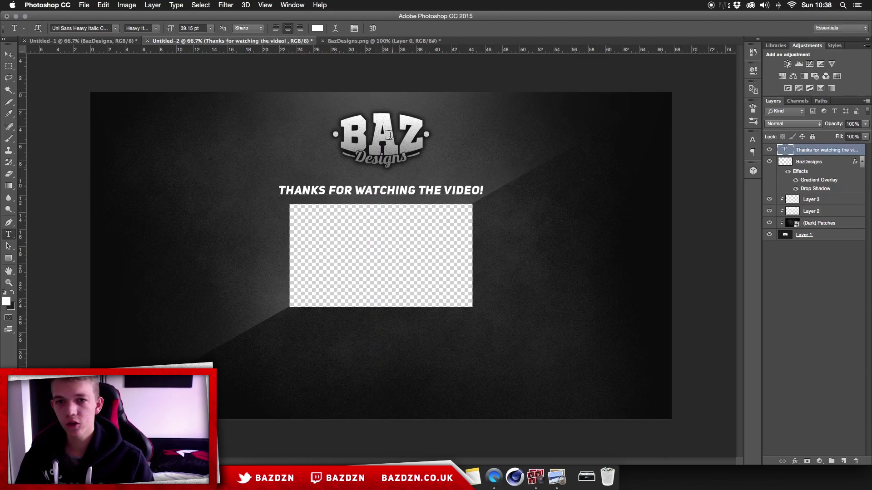
Copy the BazDesigns layer style onto the thanks text layer and review the text's Gradient Overlay settings.
{"action": "left_click", "coordinate": [829, 163]}
{"action": "right_click", "coordinate": [823, 163]}
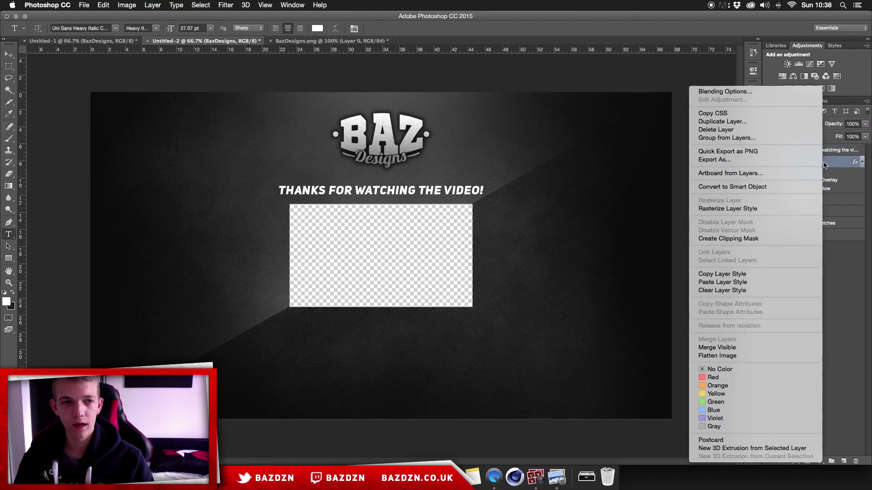
{"action": "left_click", "coordinate": [745, 273]}
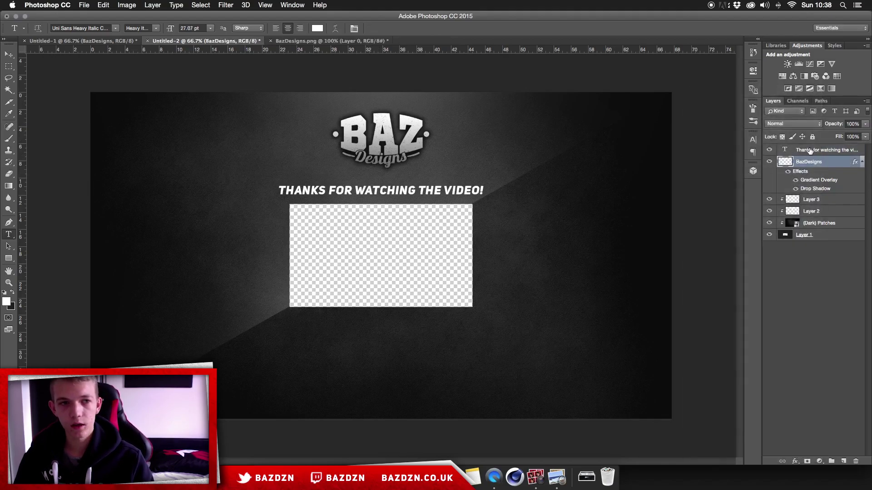
{"action": "left_click", "coordinate": [810, 151]}
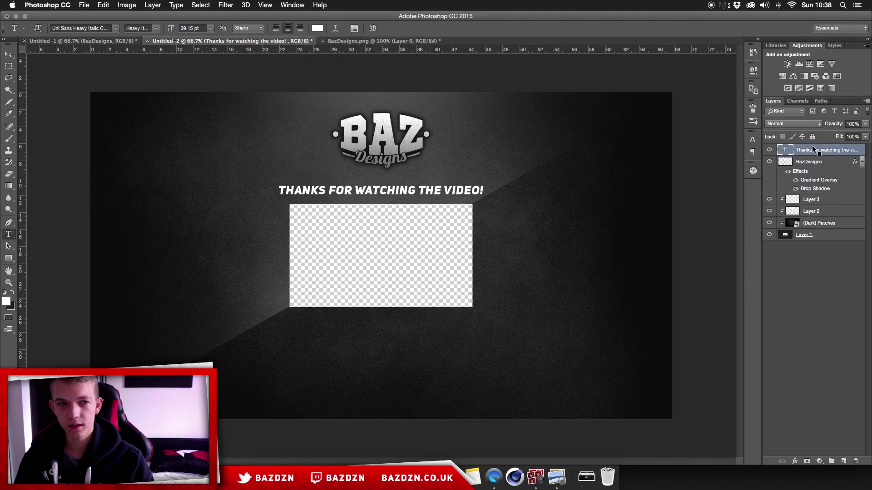
{"action": "right_click", "coordinate": [812, 146]}
{"action": "left_click", "coordinate": [750, 355]}
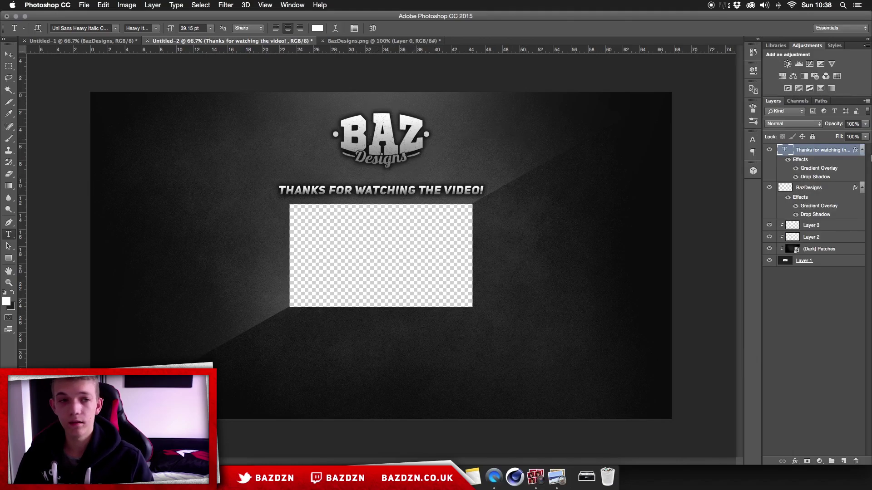
{"action": "double_click", "coordinate": [830, 159]}
{"action": "left_click", "coordinate": [545, 234]}
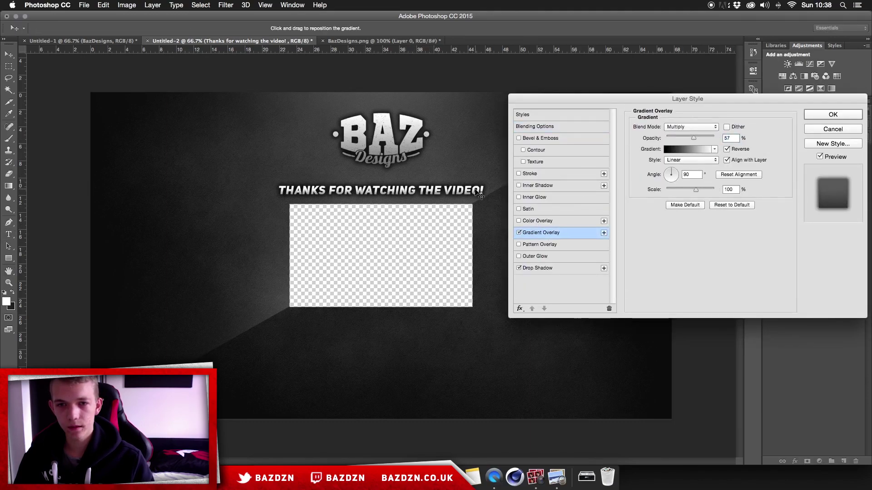
{"action": "key", "text": "Return"}
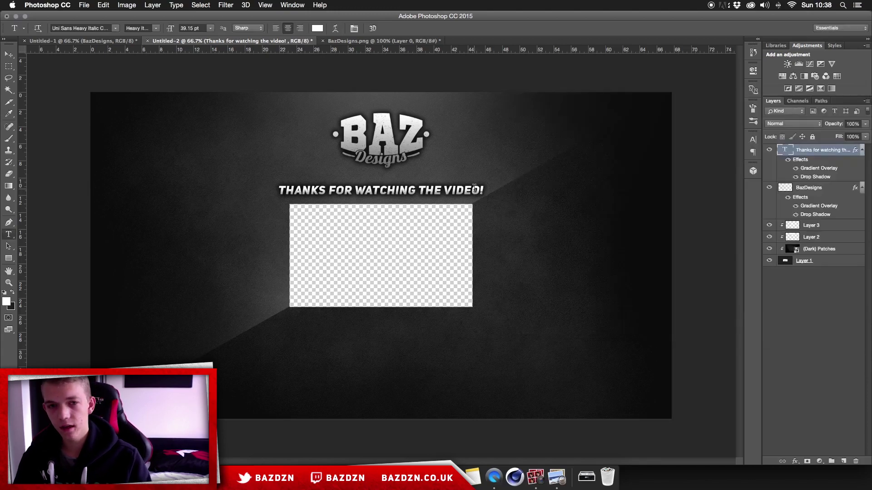
Duplicate the thanks text layer and move the copy straight down below the video opening.
{"action": "left_click", "coordinate": [9, 54]}
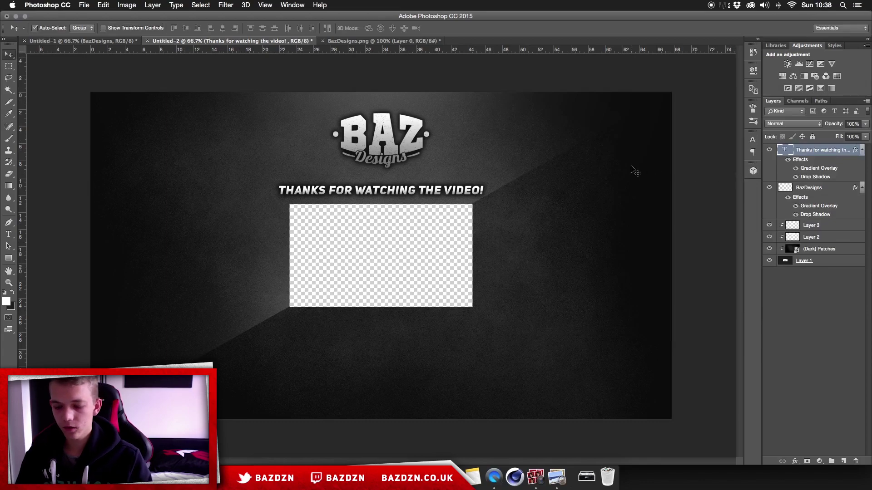
{"action": "left_click_drag", "start_coordinate": [632, 172], "coordinate": [630, 168]}
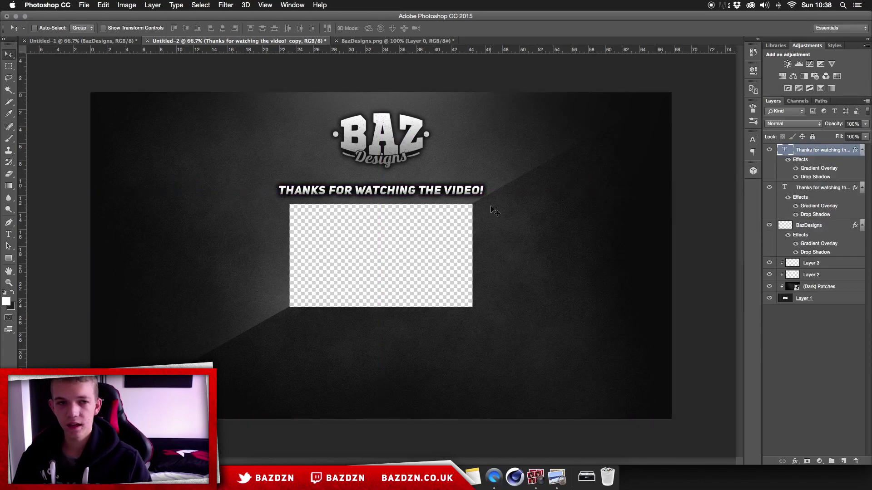
{"action": "left_click_drag", "start_coordinate": [447, 194], "coordinate": [443, 322]}
Replace the duplicated text below the video opening with CHECK OUT MY PREVIOUS VIDEO!
{"action": "key", "text": "t"}
{"action": "left_click", "coordinate": [438, 323]}
{"action": "key", "text": "super+a"}
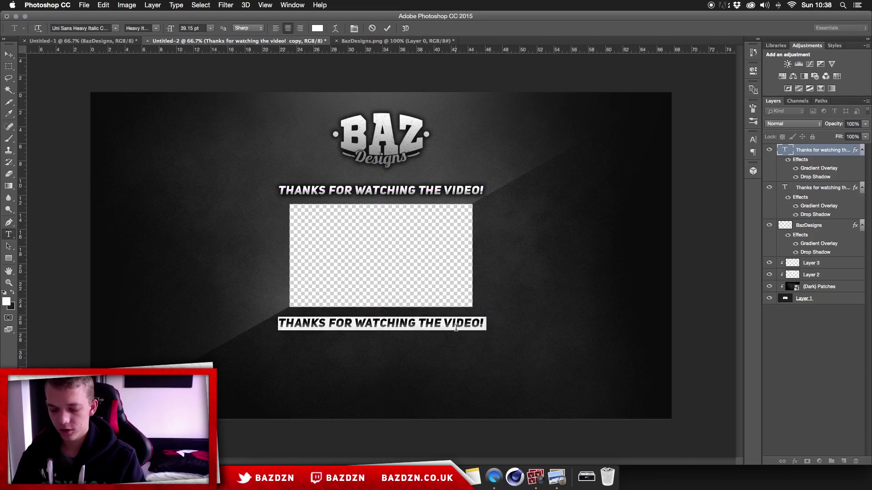
{"action": "type", "text": "CHECK OUT MY PREVIOUS VIDEO"}
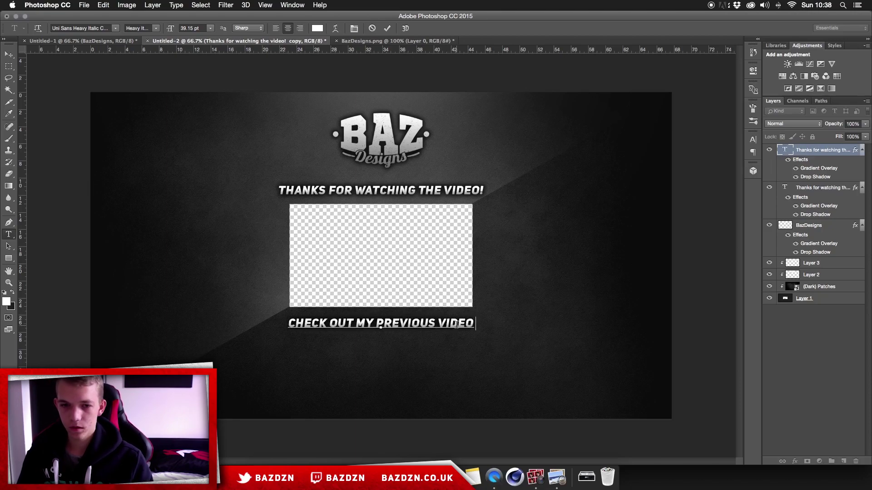
{"action": "type", "text": "!"}
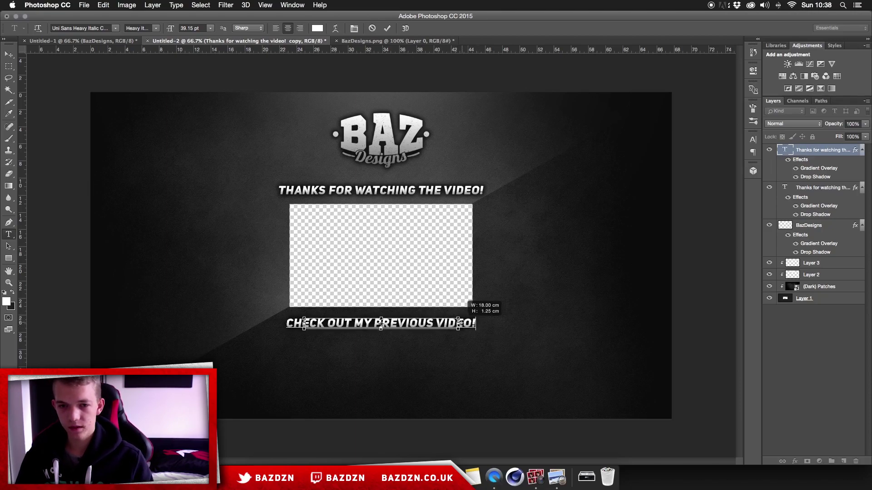
Shrink the previous-video caption to about 29.09 pt, commit it, and move it slightly up towards the video opening.
{"action": "mouse_move", "coordinate": [459, 323]}
{"action": "left_mouse_down"}
{"action": "mouse_move", "coordinate": [472, 323]}
{"action": "mouse_move", "coordinate": [455, 328]}
{"action": "left_mouse_up"}
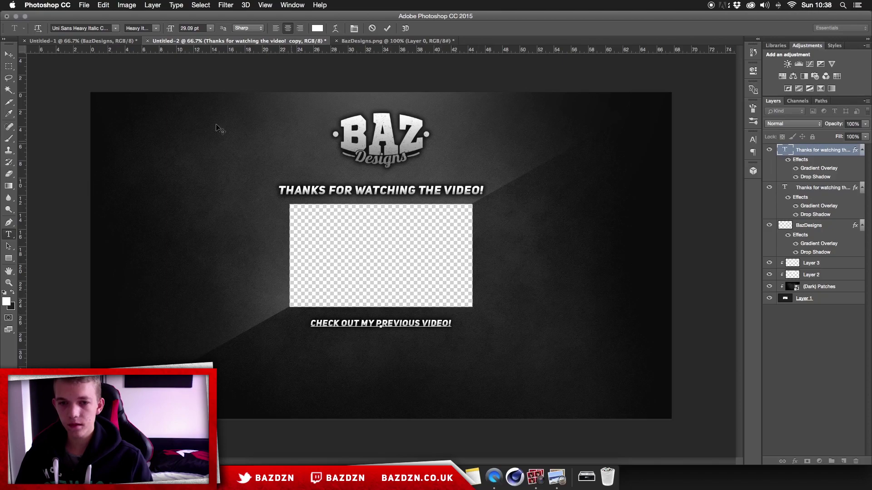
{"action": "left_click", "coordinate": [9, 54]}
{"action": "left_click_drag", "start_coordinate": [474, 337], "coordinate": [474, 334]}
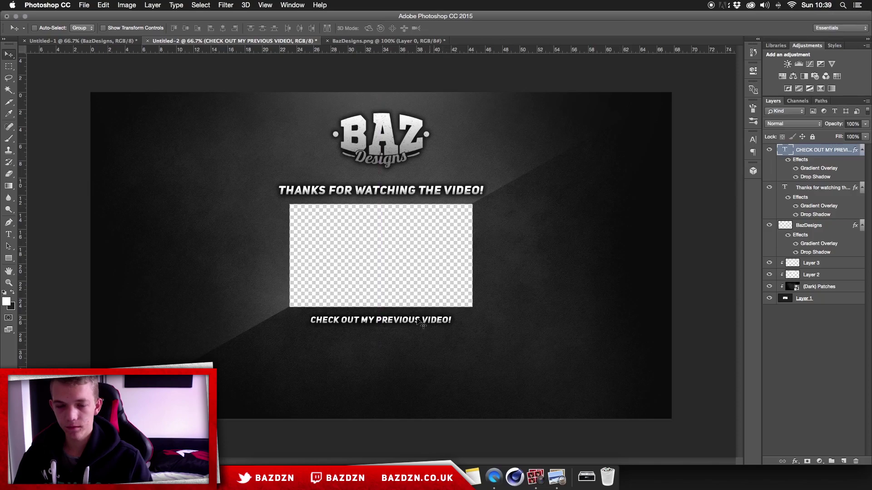
Add the text BAZDZN below the previous-video caption, enlarge it beyond 27.07 pt, and commit it.
{"action": "key", "text": "t"}
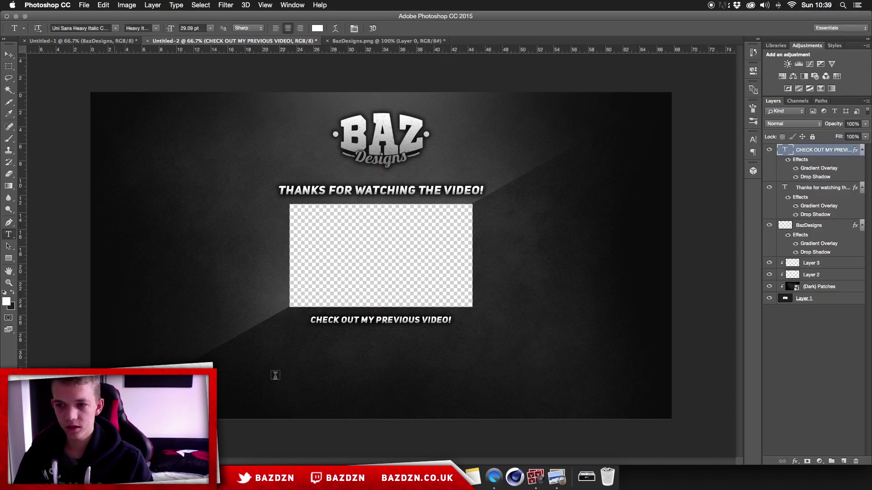
{"action": "left_click", "coordinate": [311, 353]}
{"action": "type", "text": "BAZDZN"}
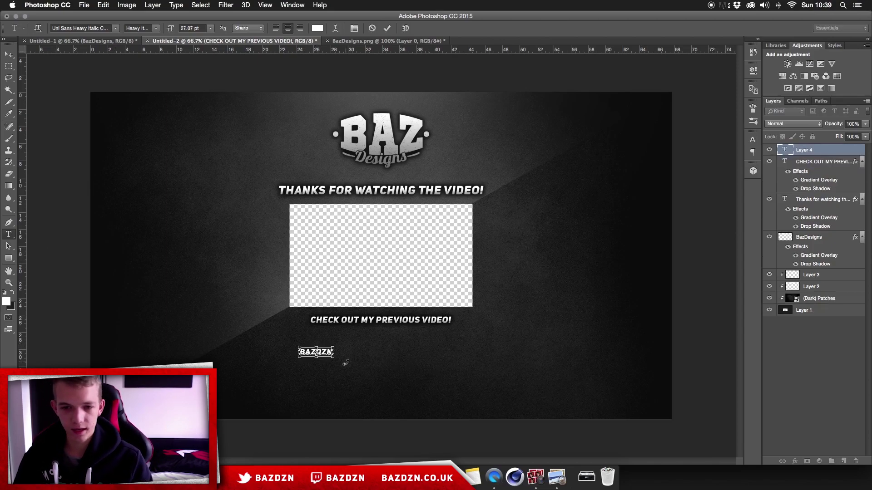
{"action": "left_click_drag", "start_coordinate": [336, 359], "coordinate": [349, 367]}
{"action": "left_click", "coordinate": [9, 54]}
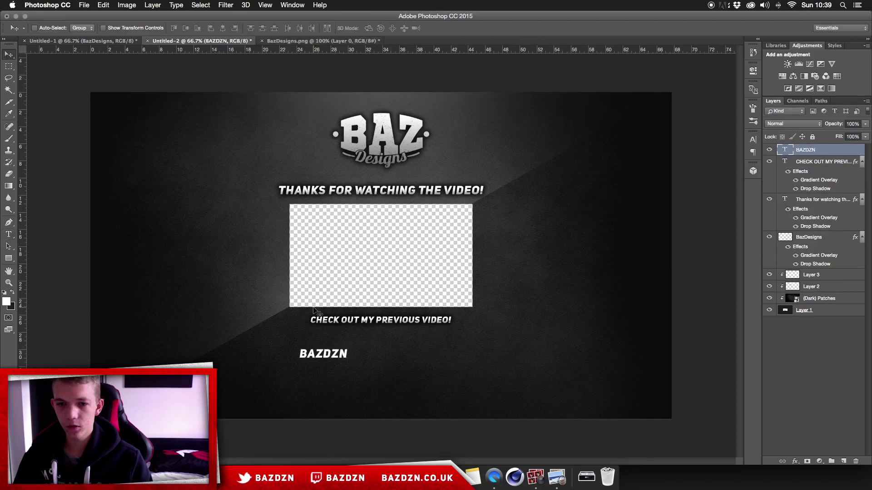
Create a new layer above the previous-video caption, choose the Twitter bird brush, and try a 224 px stamp.
{"action": "left_click", "coordinate": [832, 163]}
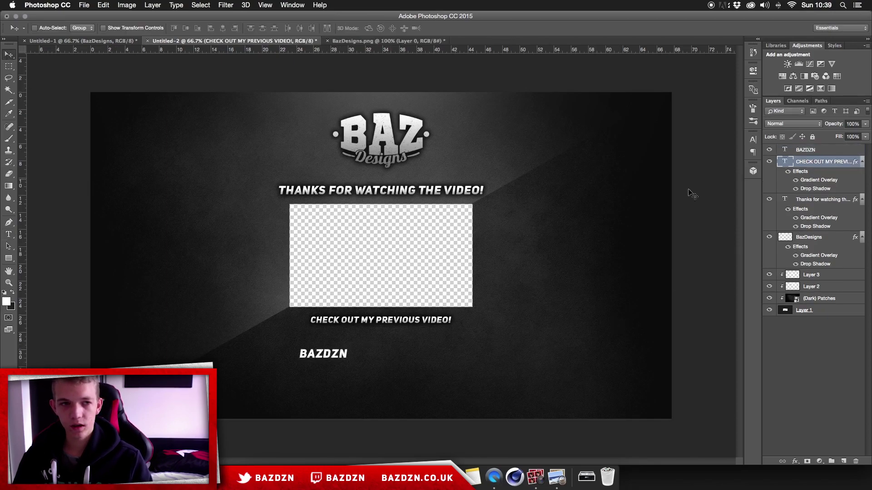
{"action": "left_click", "coordinate": [843, 461]}
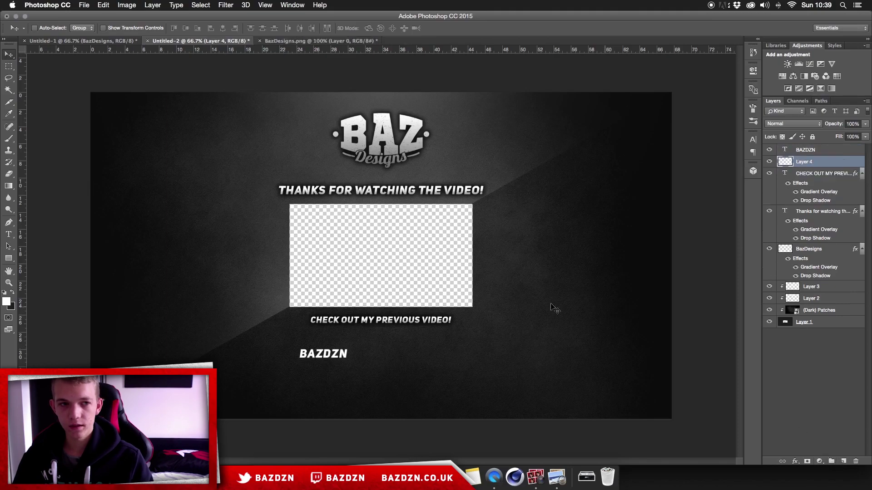
{"action": "key", "text": "b"}
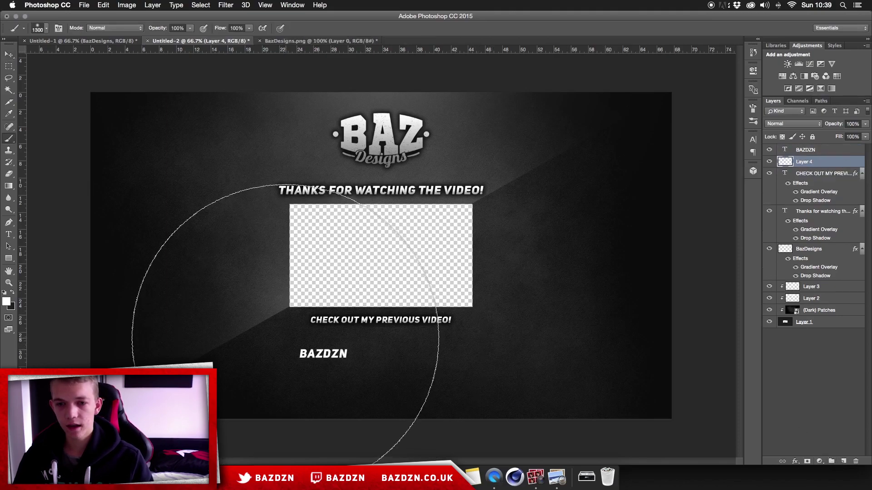
{"action": "right_click", "coordinate": [371, 295]}
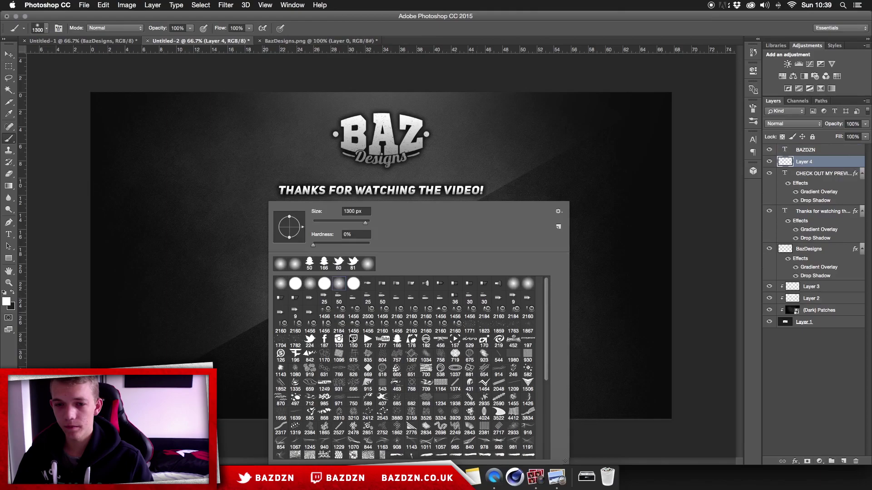
{"action": "left_click", "coordinate": [354, 340]}
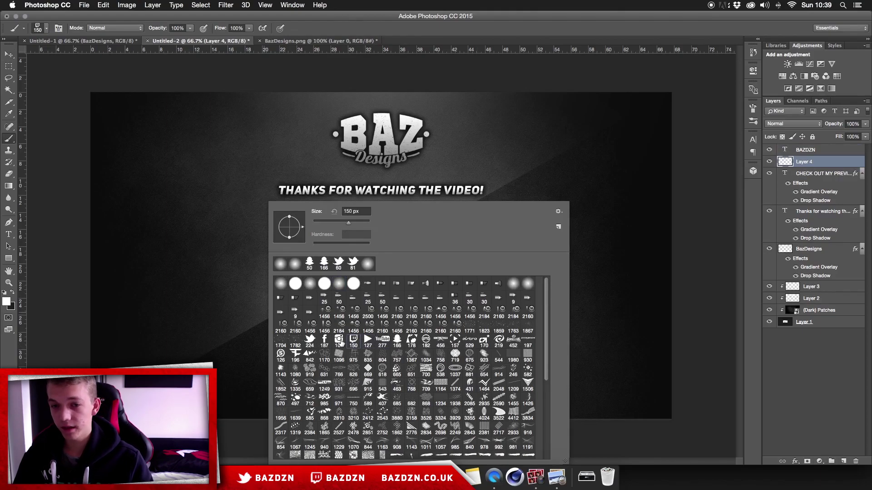
{"action": "left_click", "coordinate": [385, 344]}
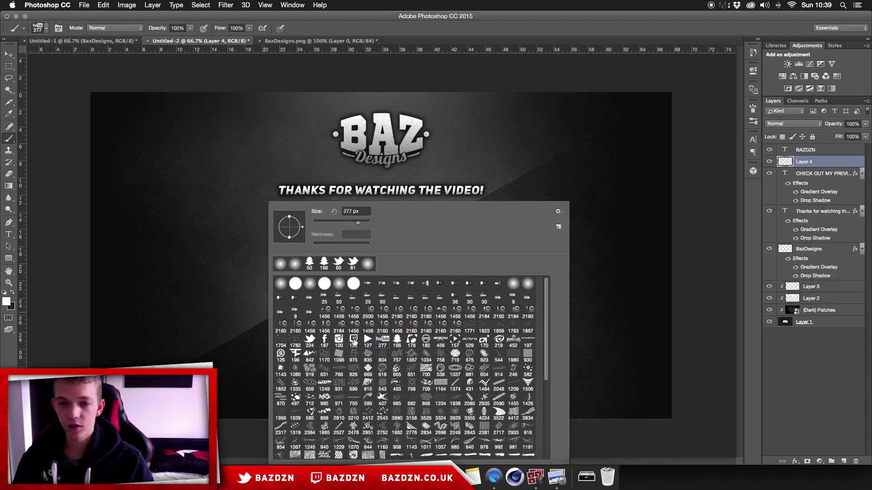
{"action": "left_click", "coordinate": [310, 340]}
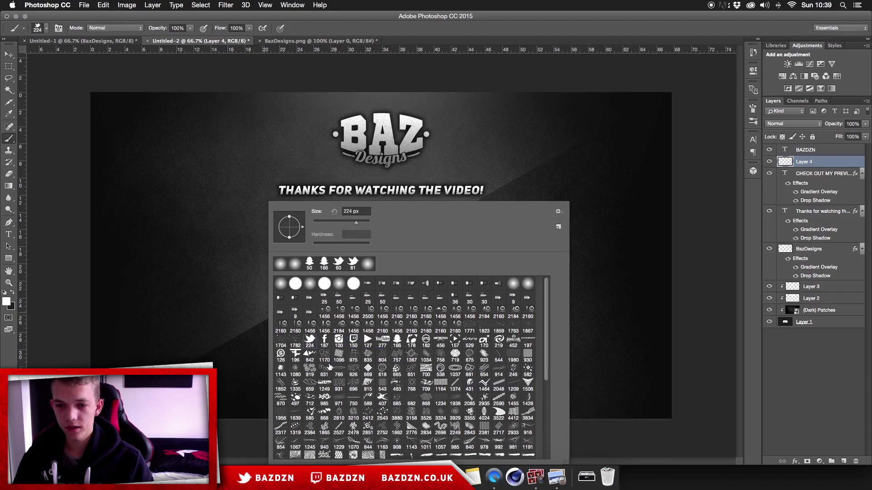
{"action": "left_click", "coordinate": [245, 350]}
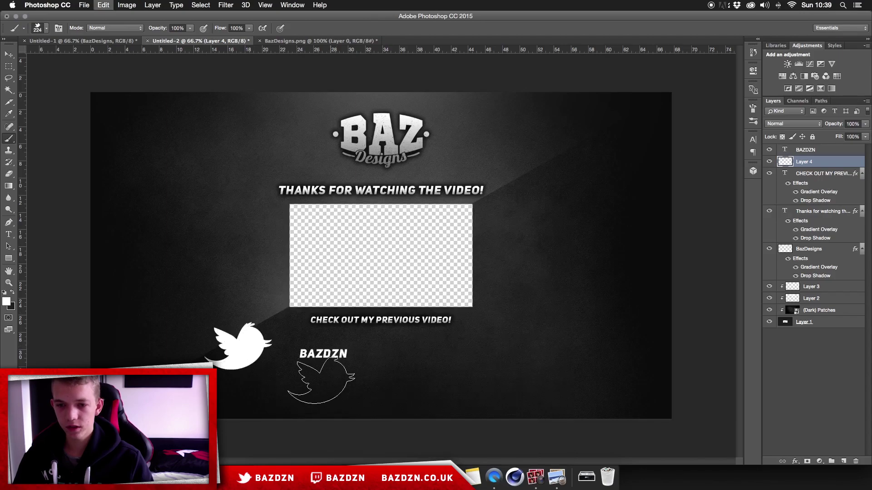
Reduce the Twitter bird brush to 60 px, stamp it in white just before BAZDZN, and nudge the icon slightly left.
{"action": "key", "text": "bracketleft"}
{"action": "key", "text": "bracketleft"}
{"action": "key", "text": "bracketleft"}
{"action": "key", "text": "bracketleft"}
{"action": "key", "text": "bracketleft"}
{"action": "key", "text": "bracketleft"}
{"action": "key", "text": "bracketleft"}
{"action": "key", "text": "bracketleft"}
{"action": "key", "text": "bracketleft"}
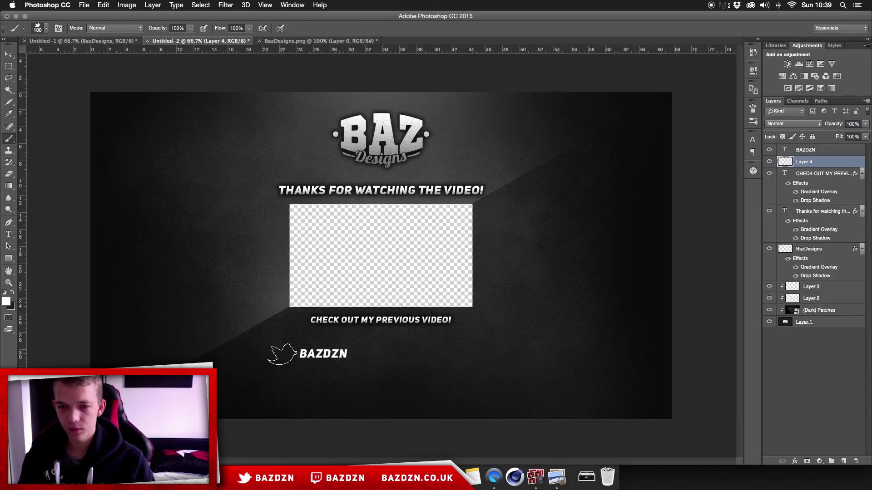
{"action": "left_click", "coordinate": [288, 353]}
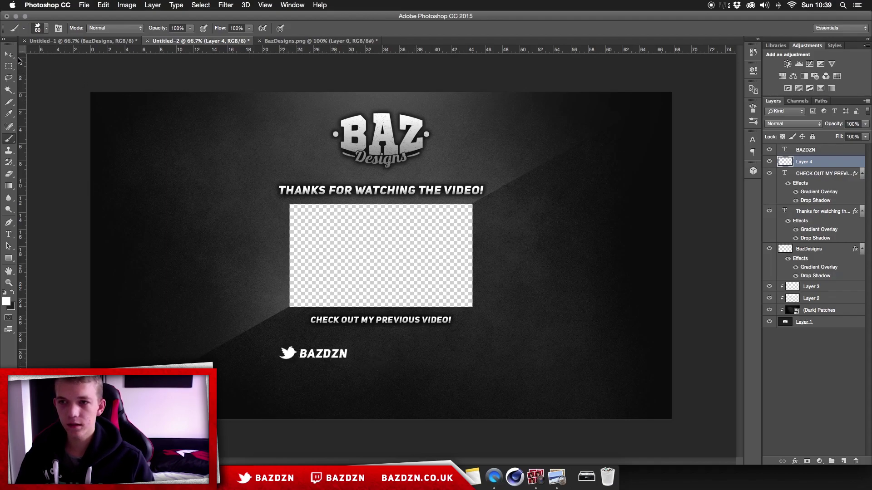
{"action": "key", "text": "v"}
{"action": "key", "text": "Left"}
{"action": "key", "text": "Left"}
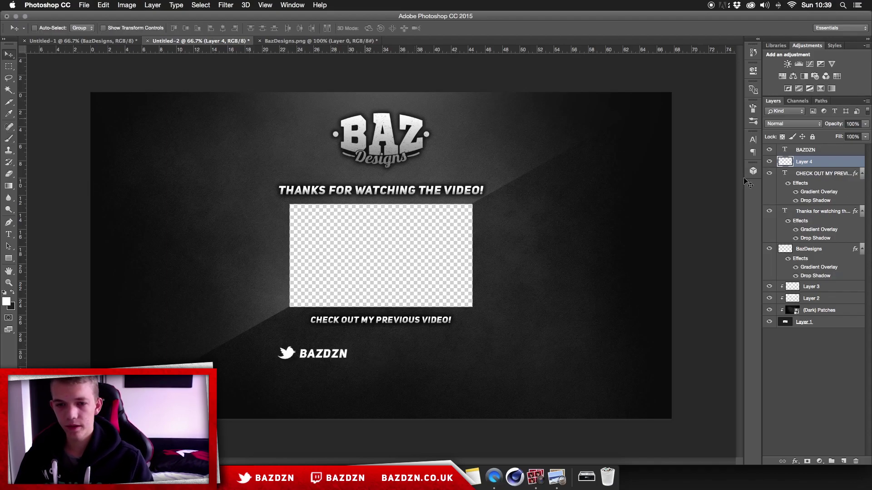
Duplicate the Twitter icon and BAZDZN text together and move the copies straight across to the right.
{"action": "left_click", "coordinate": [816, 153], "text": "shift"}
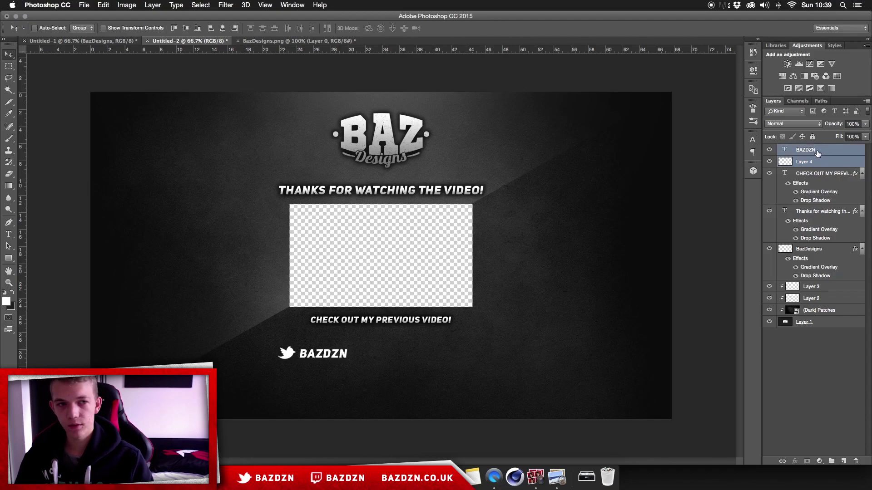
{"action": "key", "text": "super+j"}
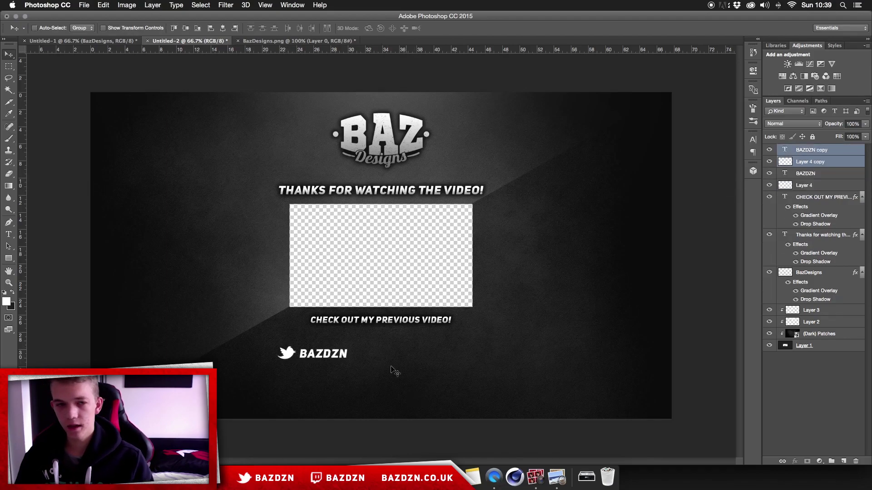
{"action": "left_click_drag", "start_coordinate": [336, 355], "coordinate": [486, 358]}
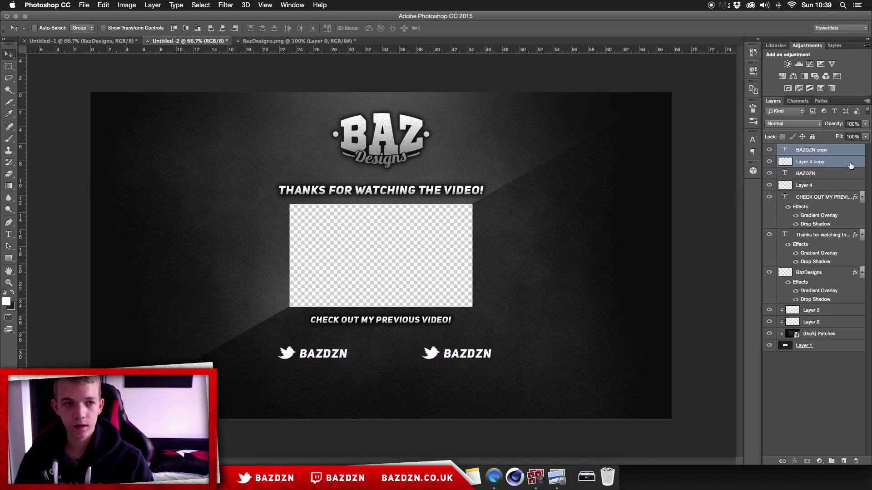
Create a new layer above the copied Twitter icon and choose the 166 px Snapchat ghost brush.
{"action": "left_click", "coordinate": [819, 161]}
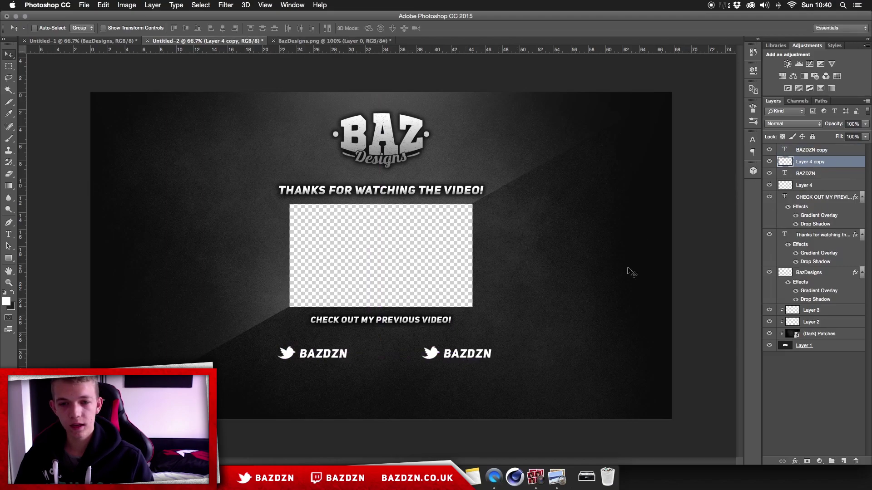
{"action": "left_click", "coordinate": [769, 161]}
{"action": "left_click", "coordinate": [768, 161]}
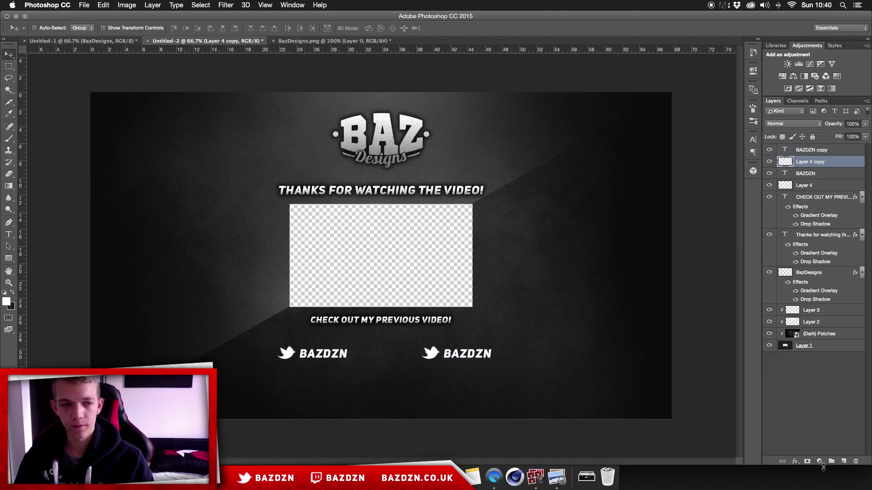
{"action": "left_click", "coordinate": [843, 461]}
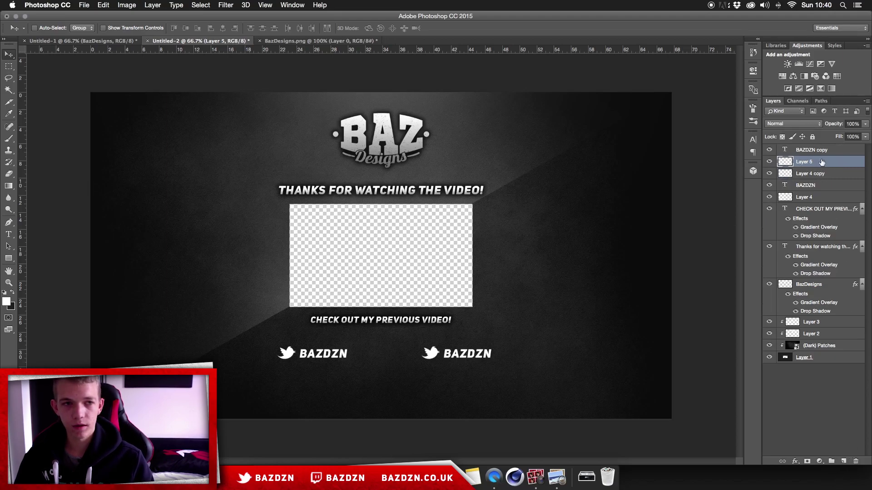
{"action": "key", "text": "b"}
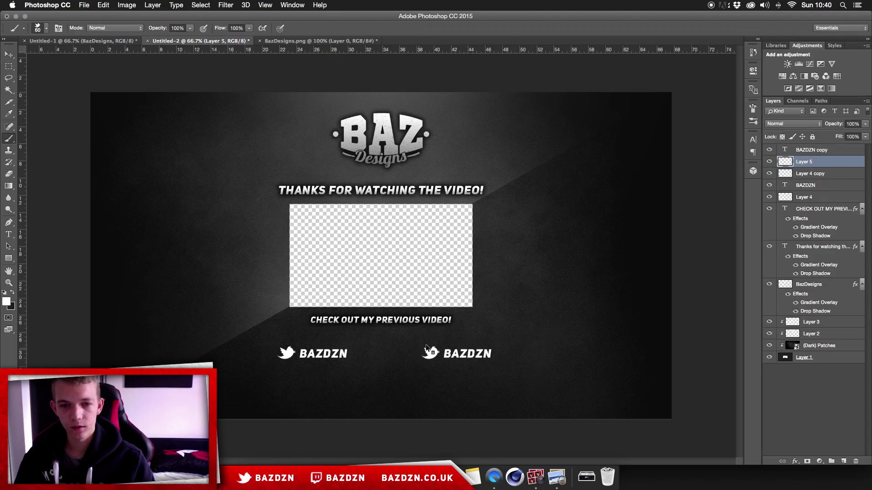
{"action": "right_click", "coordinate": [460, 359]}
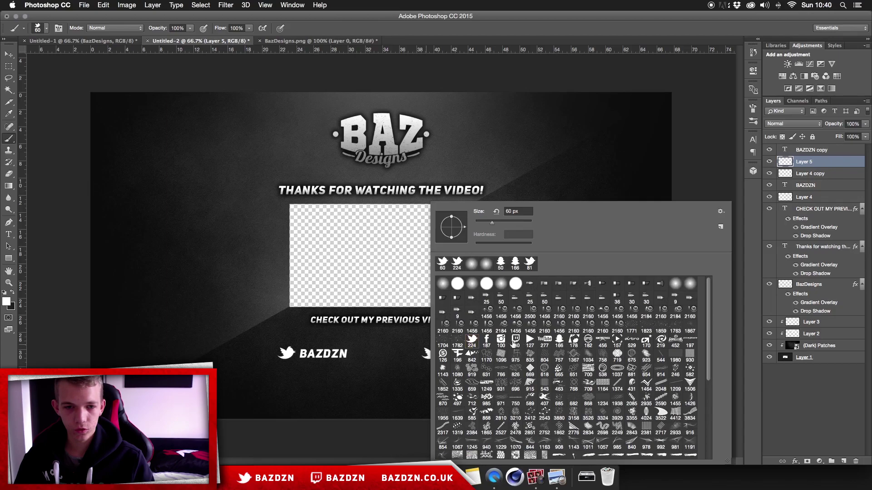
{"action": "left_click", "coordinate": [563, 343]}
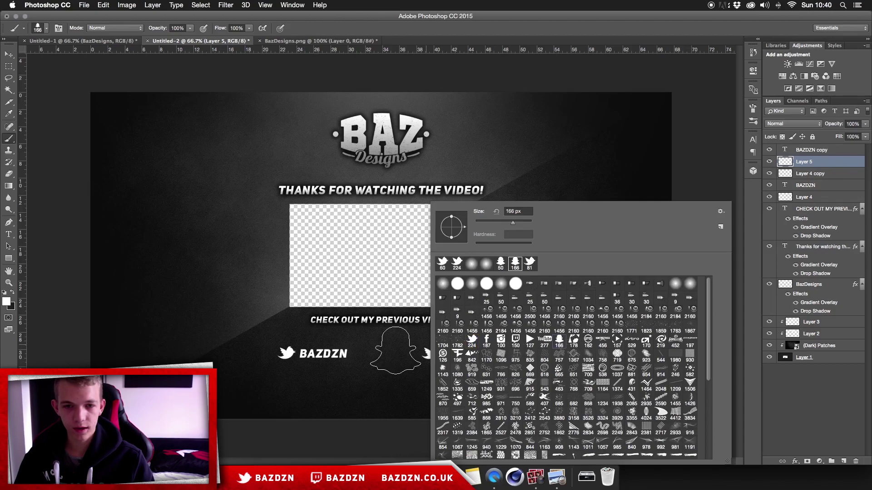
Stamp the Snapchat ghost at 50 px over the copied Twitter icon and delete that copied icon's layer.
{"action": "key", "text": "bracketleft"}
{"action": "key", "text": "bracketleft"}
{"action": "key", "text": "bracketleft"}
{"action": "key", "text": "bracketleft"}
{"action": "key", "text": "bracketleft"}
{"action": "key", "text": "bracketleft"}
{"action": "key", "text": "bracketleft"}
{"action": "key", "text": "bracketleft"}
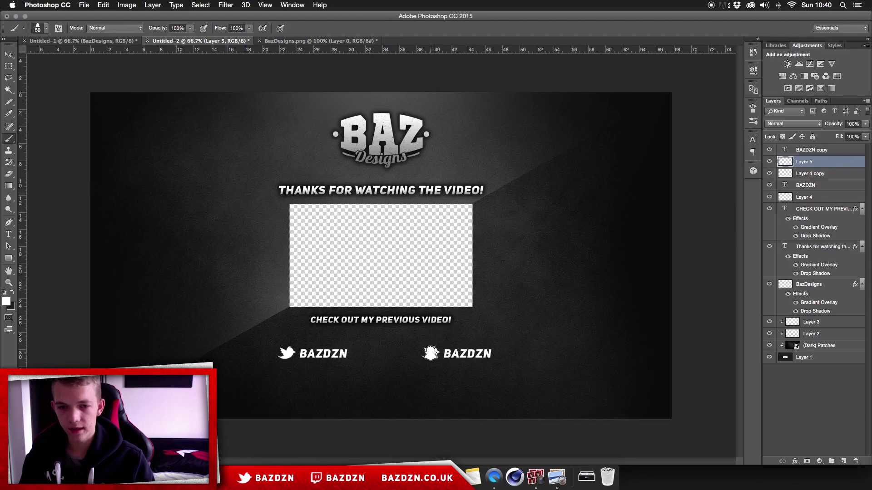
{"action": "left_click", "coordinate": [824, 175]}
{"action": "key", "text": "Delete"}
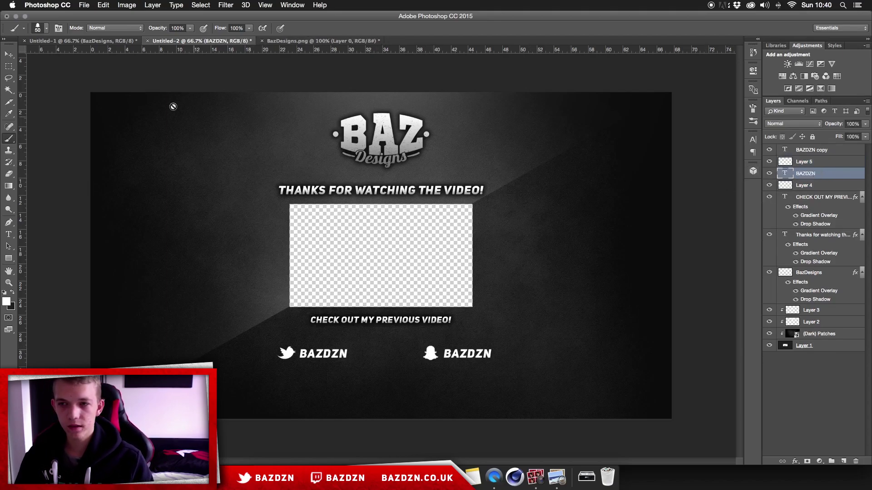
Nudge the BAZDZN text beside the Twitter icon slightly right, away from the icon.
{"action": "left_click", "coordinate": [14, 55]}
{"action": "key", "text": "Right"}
{"action": "key", "text": "Right"}
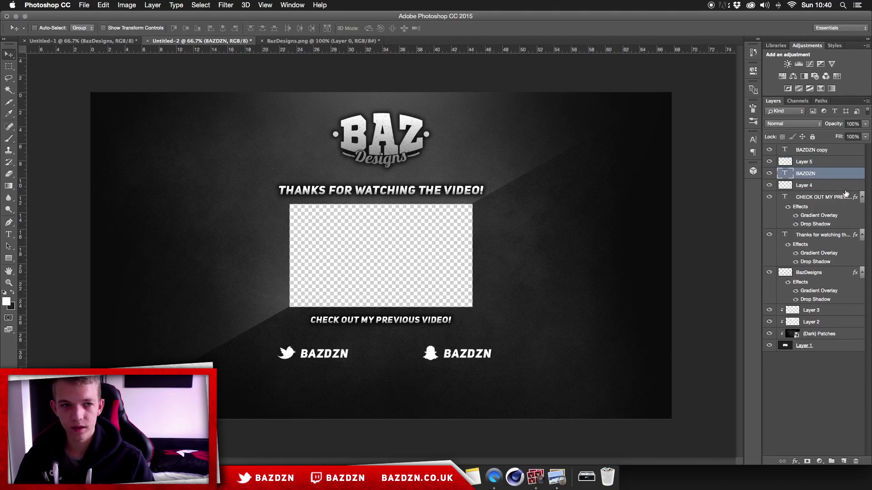
Apply the captions' gradient overlay and drop shadow layer style to the Twitter icon layer.
{"action": "right_click", "coordinate": [829, 200]}
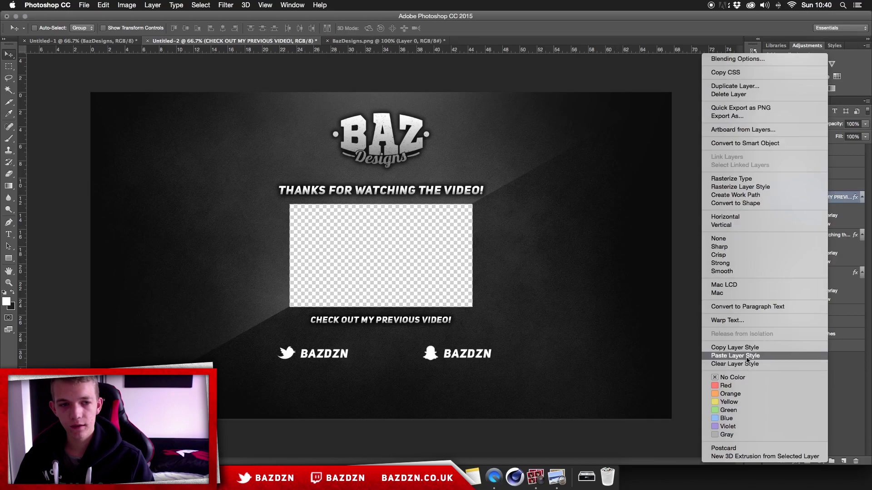
{"action": "left_click", "coordinate": [850, 202]}
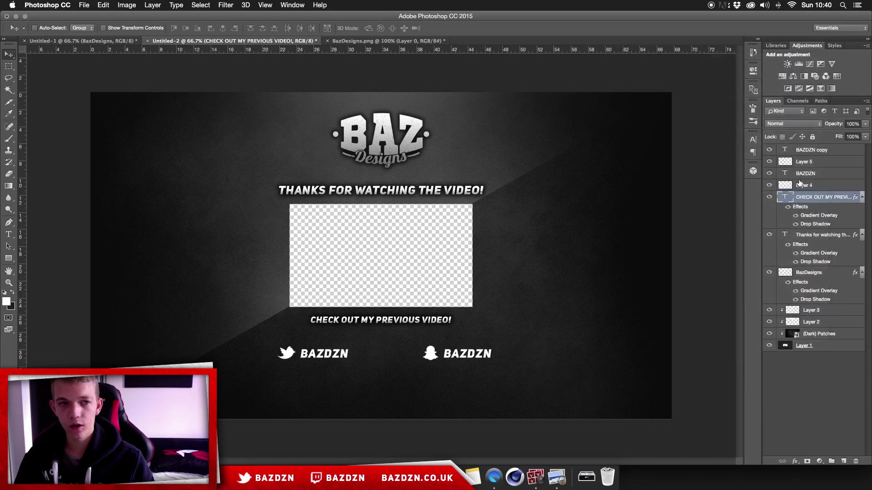
{"action": "left_click", "coordinate": [823, 186]}
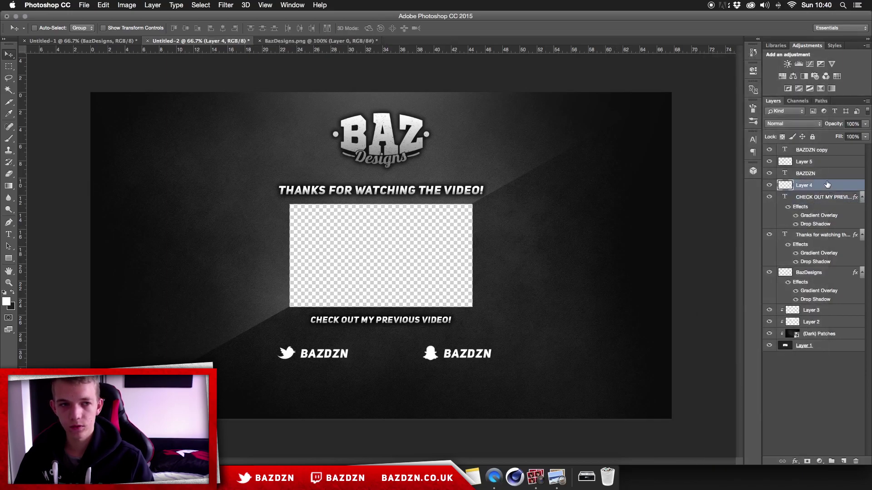
{"action": "right_click", "coordinate": [823, 189]}
{"action": "left_click", "coordinate": [727, 284]}
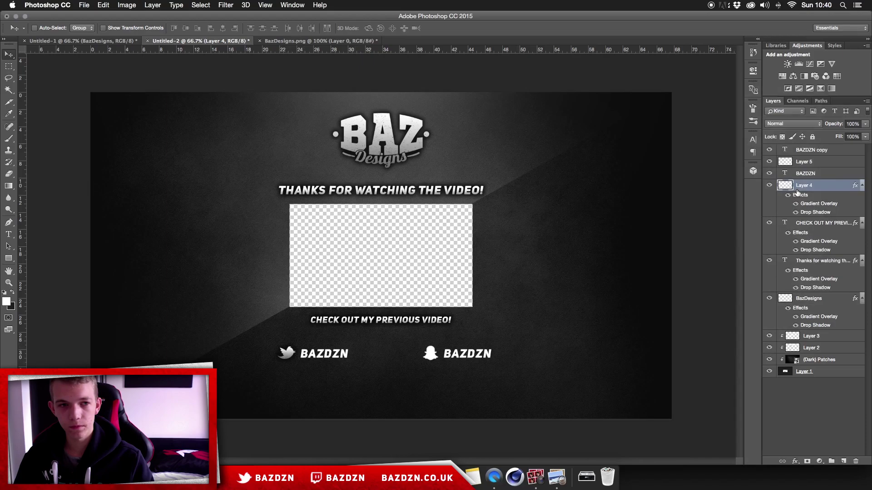
Paste the same layer style onto both BAZDZN text layers and the Snapchat icon layer.
{"action": "left_click", "coordinate": [805, 173]}
{"action": "left_click", "coordinate": [817, 150], "text": "shift"}
{"action": "right_click", "coordinate": [832, 161]}
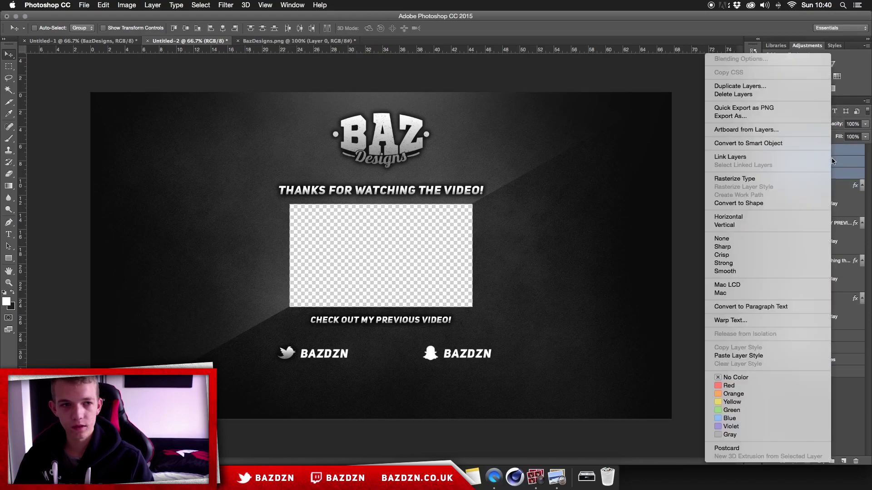
{"action": "left_click", "coordinate": [762, 357]}
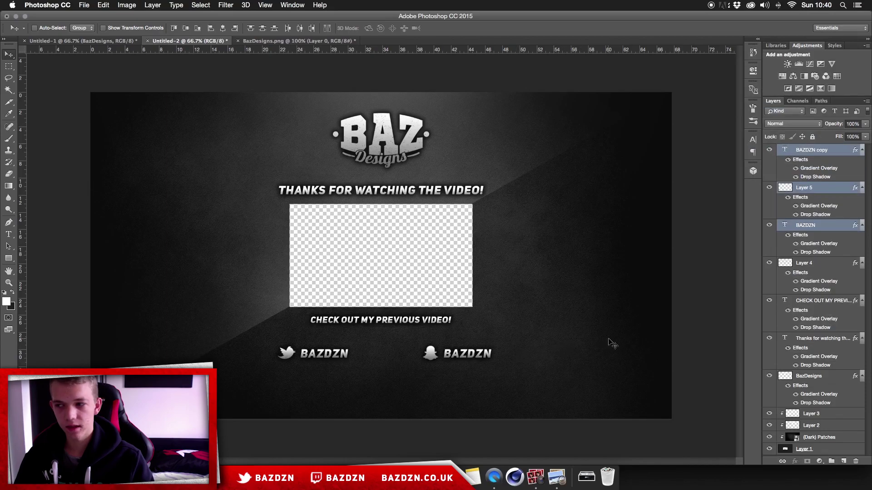